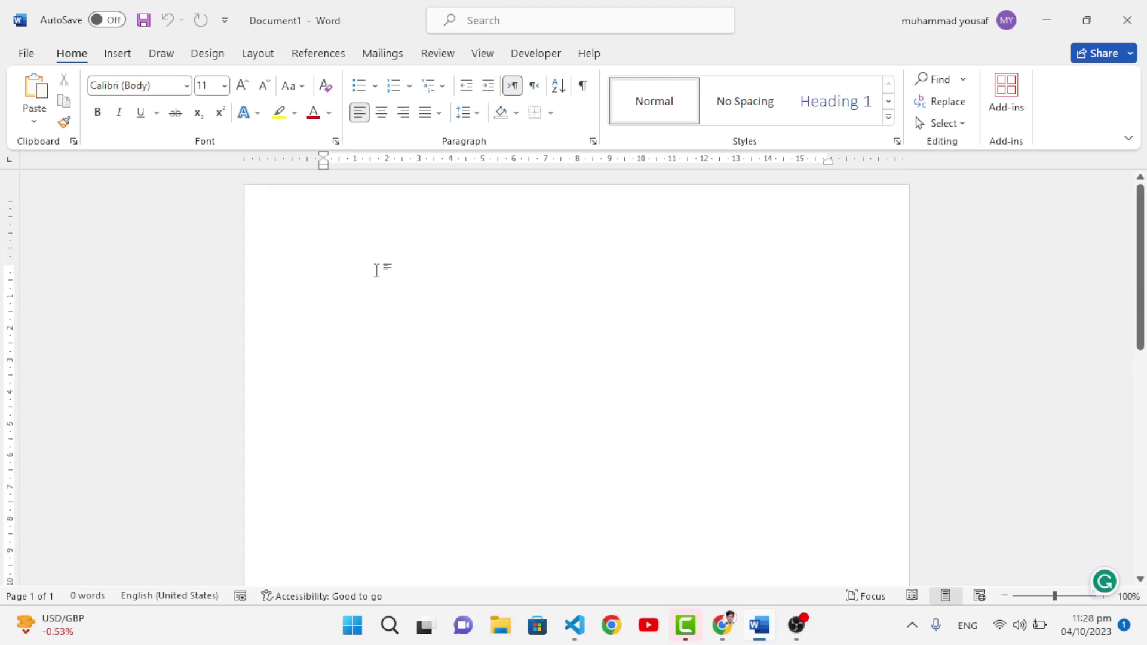
Generate default sample paragraphs in the blank document with the formula =rand().
{"action": "type", "text": "=r"}
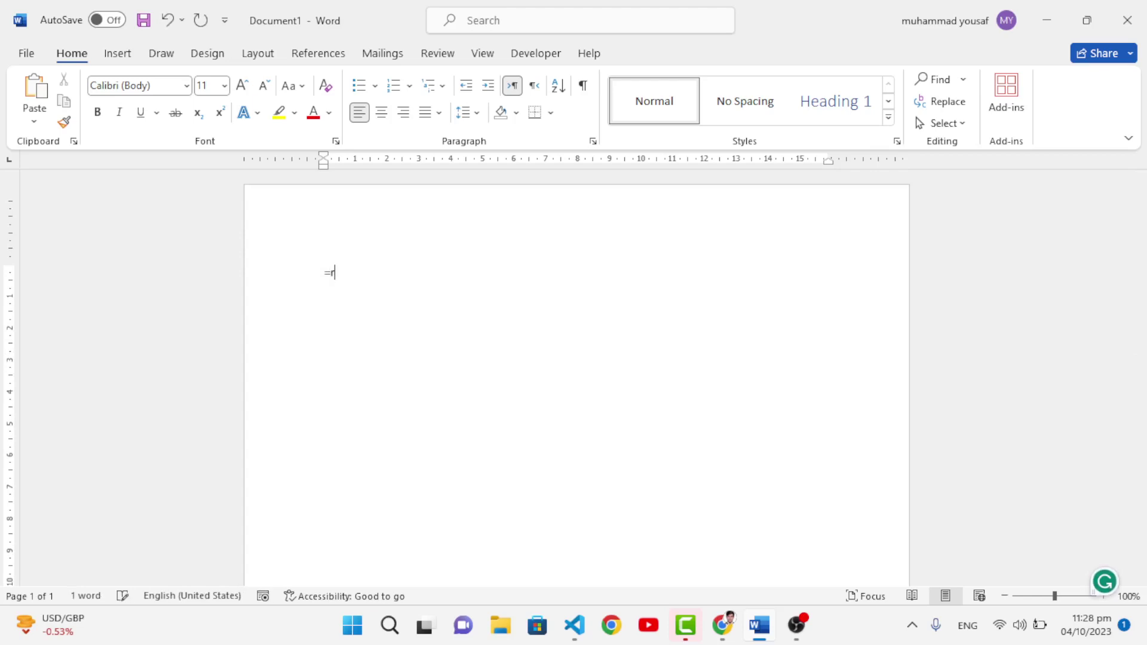
{"action": "type", "text": "and()"}
{"action": "key", "text": "Return"}
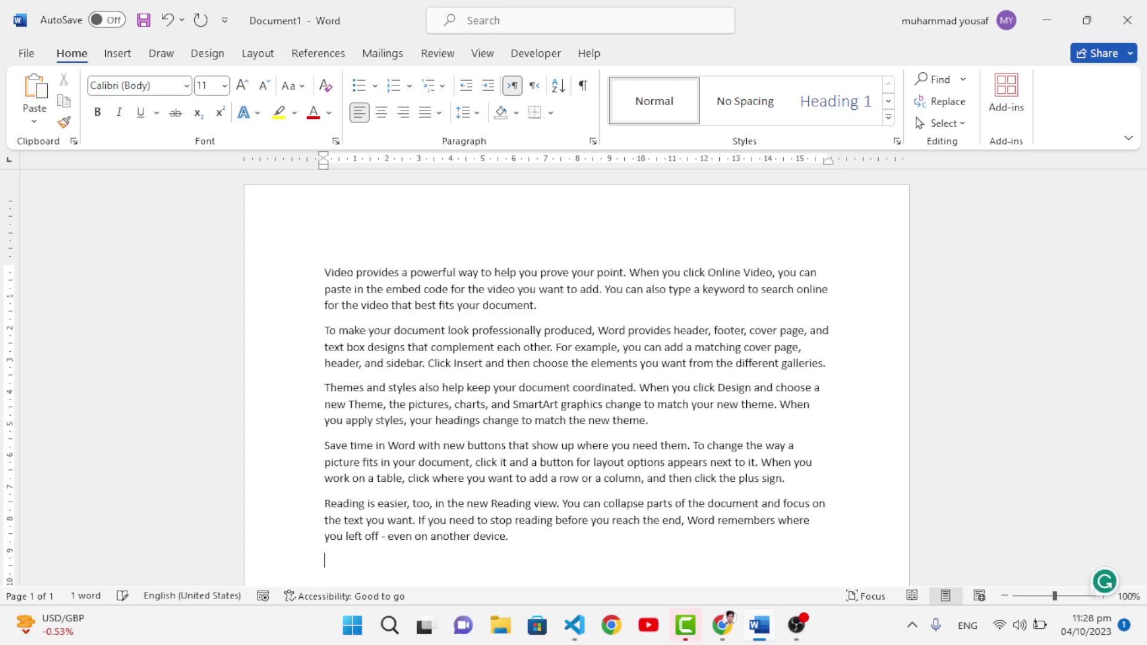
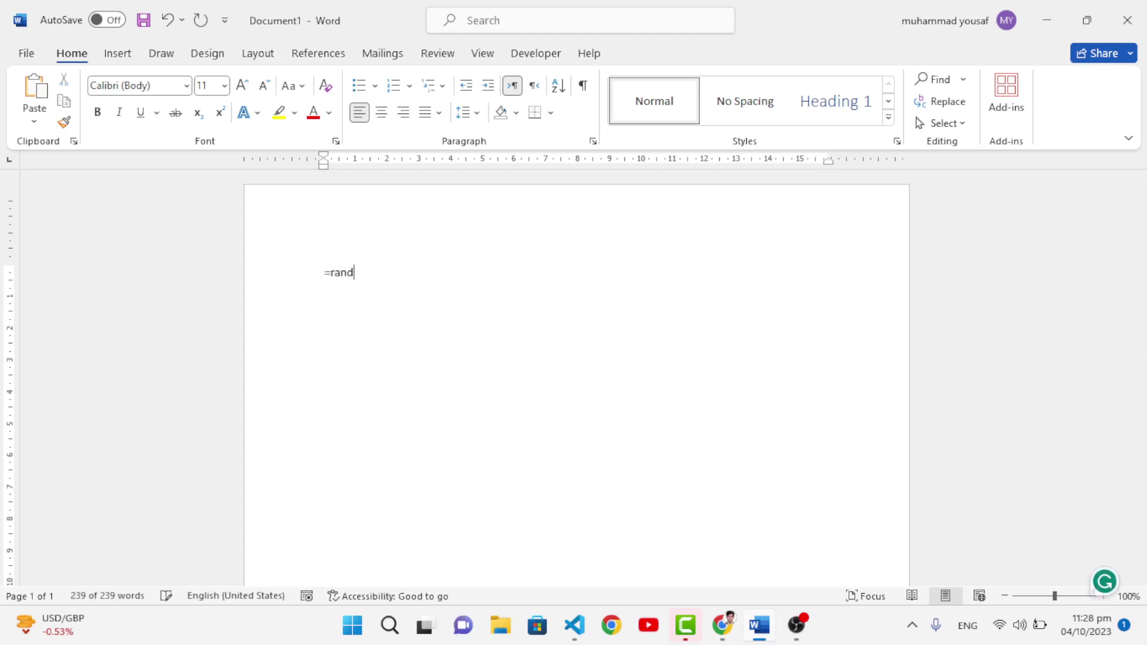
Generate four sample paragraphs of five sentences each with =rand(4, 5), and clear the page again.
{"action": "key", "text": "BackSpace"}
{"action": "key", "text": "BackSpace"}
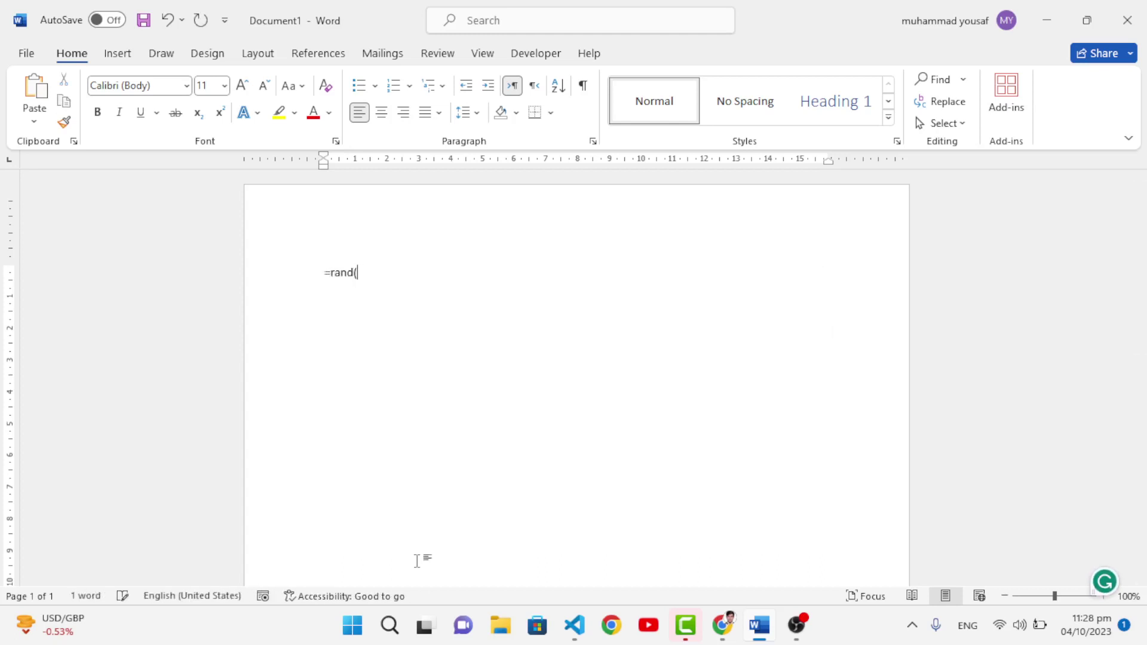
{"action": "type", "text": "(4, 5)"}
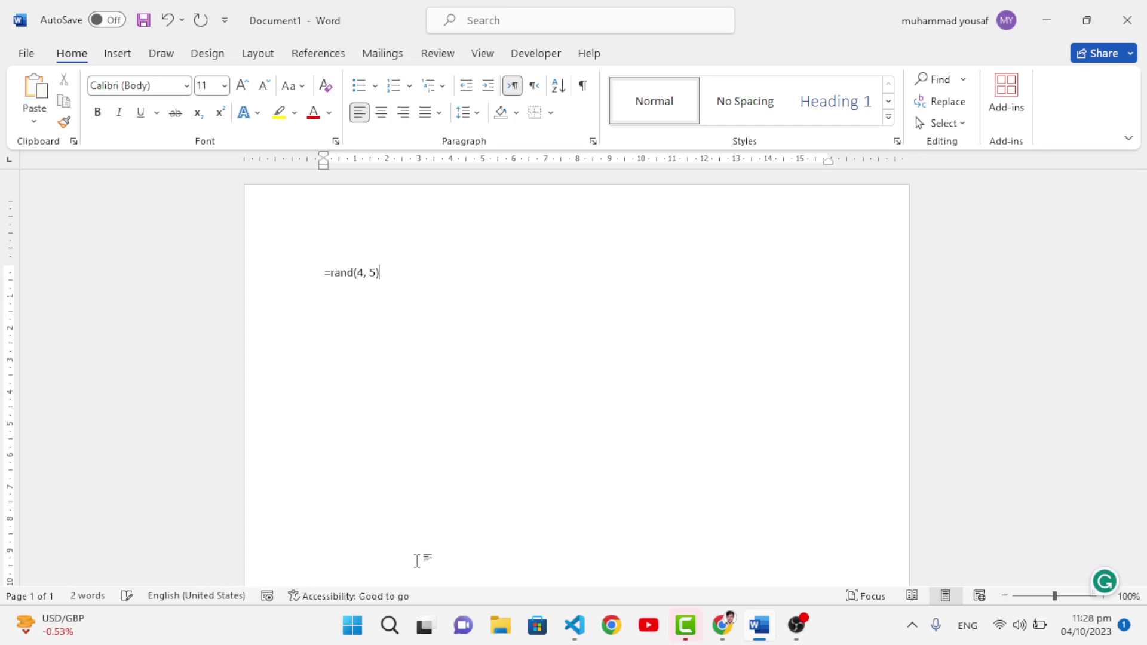
{"action": "key", "text": "Return"}
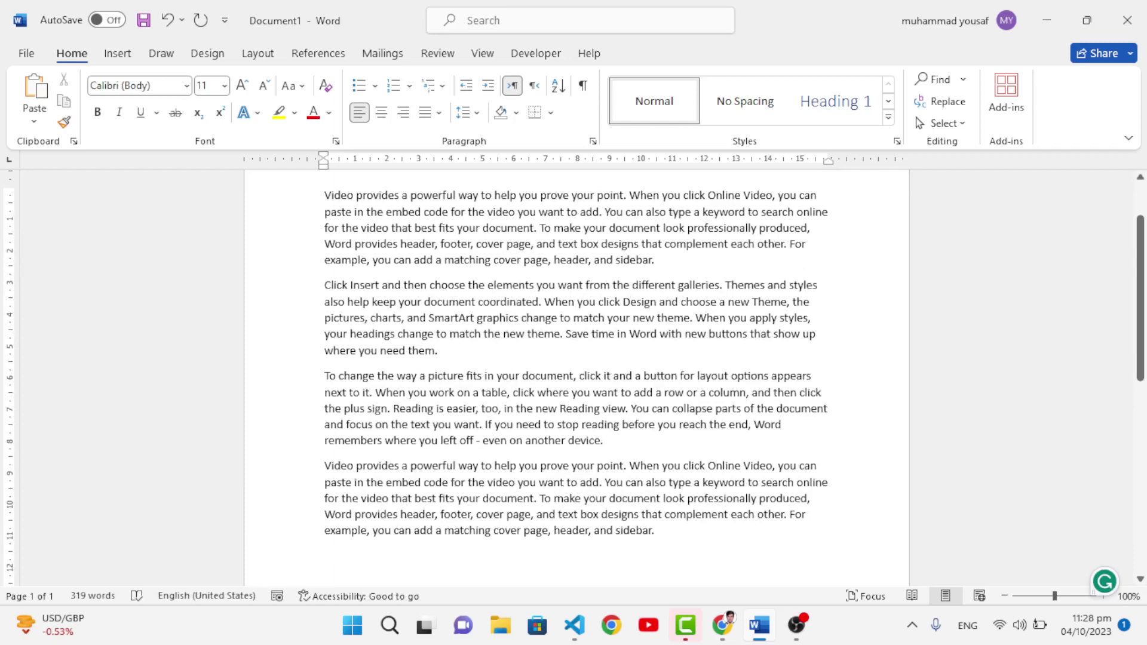
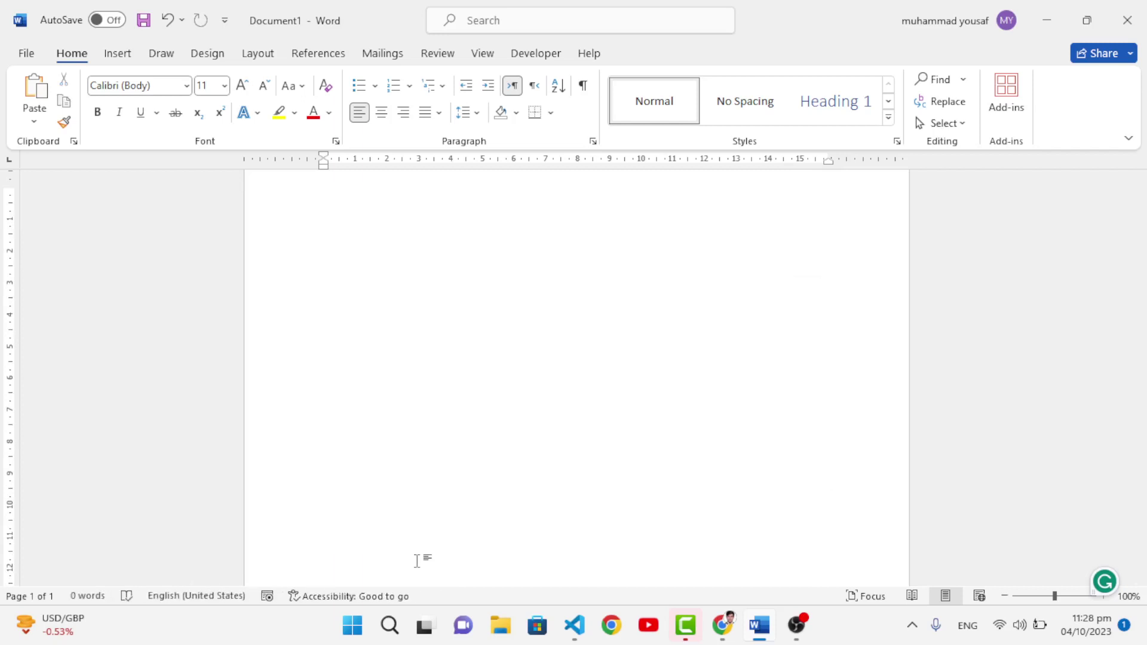
{"action": "key", "text": "ctrl+z"}
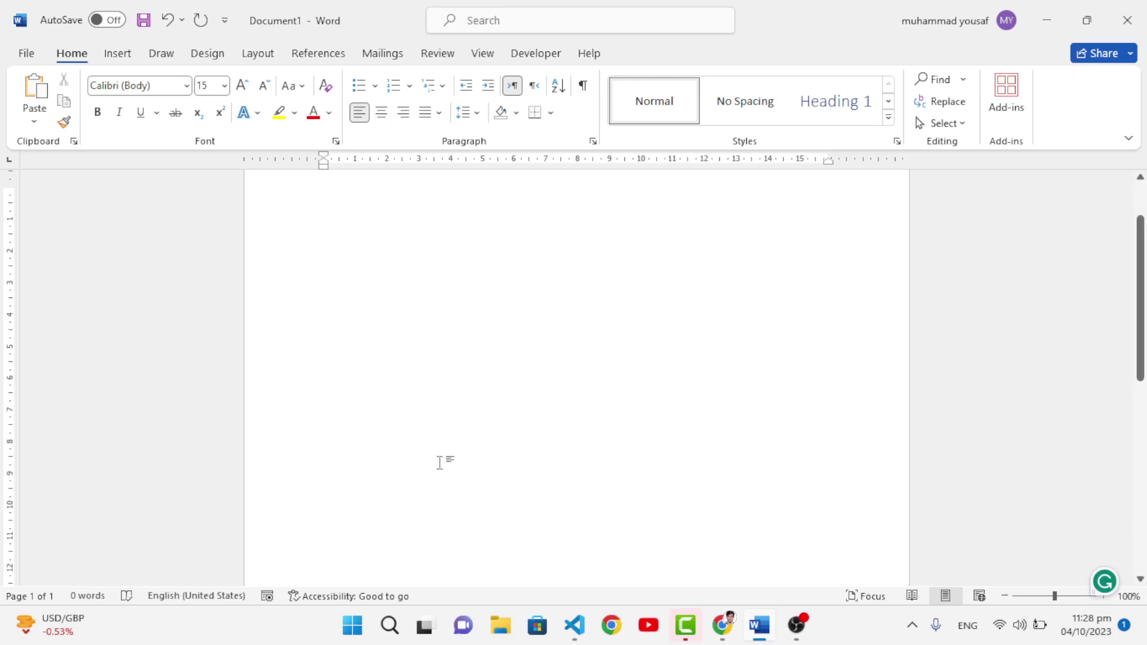
Generate Lorem ipsum placeholder paragraphs at the start of the empty document with =lorem().
{"action": "scroll", "coordinate": [440, 461], "scroll_direction": "up", "scroll_amount": 2}
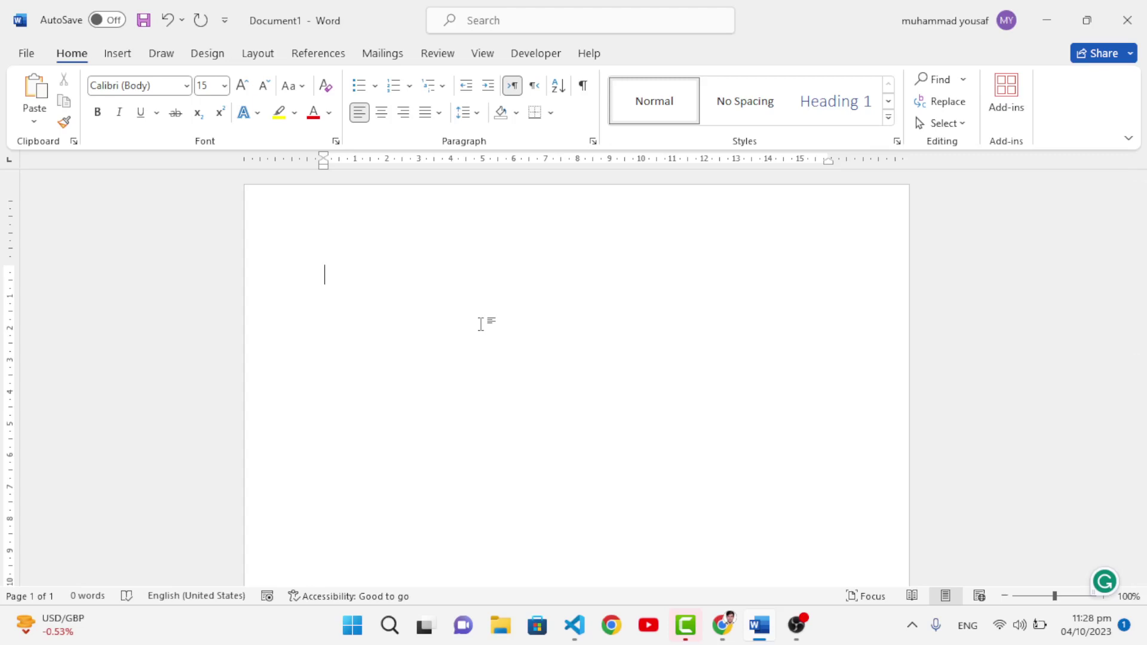
{"action": "type", "text": "=lorem("}
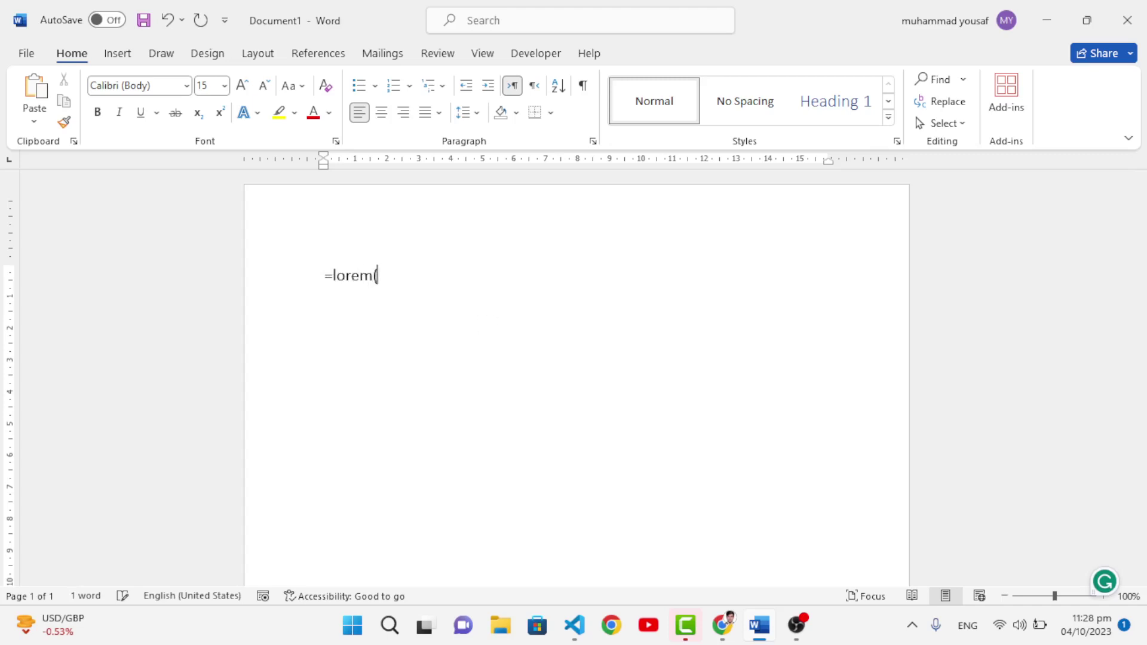
{"action": "type", "text": ")"}
{"action": "key", "text": "Return"}
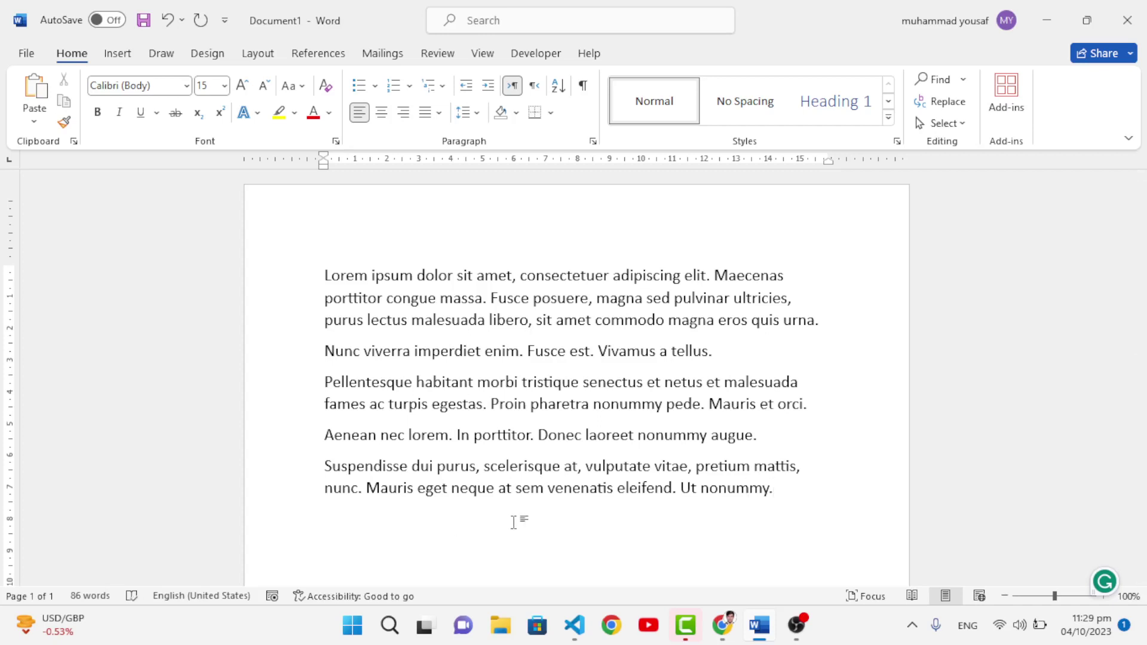
Delete the closing sentence "Ut nonummy." and the preceding period so that the last paragraph ends with "eleifend".
{"action": "key", "text": "BackSpace"}
{"action": "key", "text": "BackSpace"}
{"action": "key", "text": "BackSpace"}
{"action": "key", "text": "BackSpace"}
{"action": "key", "text": "BackSpace"}
{"action": "key", "text": "BackSpace"}
{"action": "key", "text": "BackSpace"}
{"action": "key", "text": "BackSpace"}
{"action": "key", "text": "BackSpace"}
{"action": "key", "text": "BackSpace"}
{"action": "key", "text": "BackSpace"}
{"action": "key", "text": "BackSpace"}
{"action": "key", "text": "BackSpace"}
{"action": "key", "text": "BackSpace"}
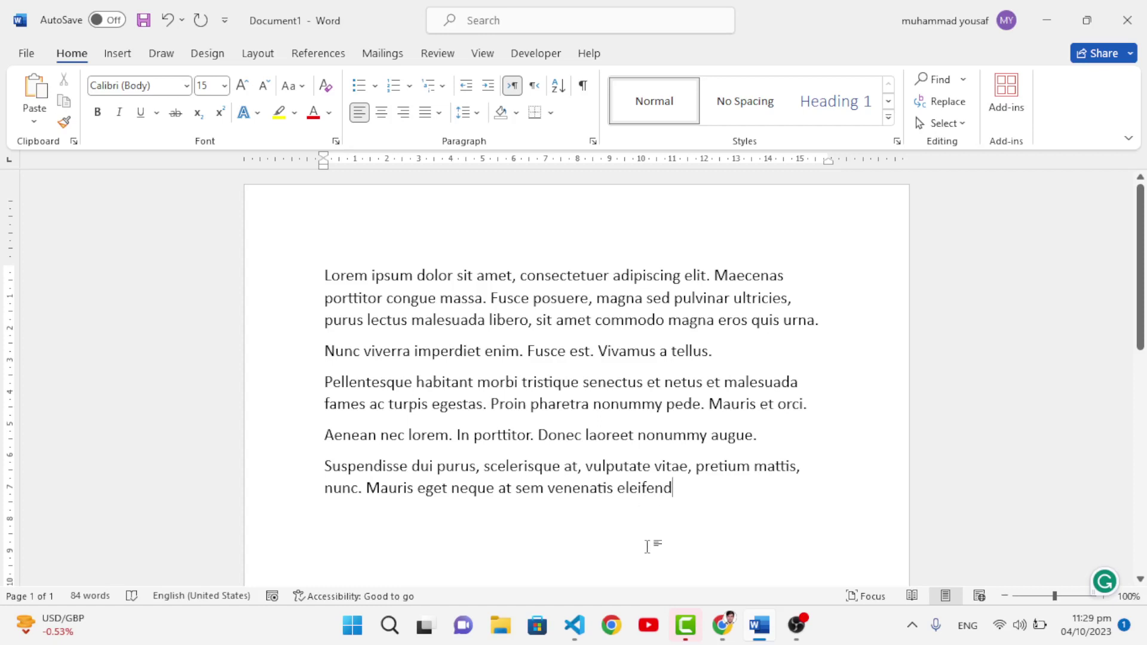
Delete the end of the last paragraph word by word, back to just after "nunc.".
{"action": "key", "text": "ctrl+BackSpace"}
{"action": "key", "text": "ctrl+BackSpace"}
{"action": "key", "text": "ctrl+BackSpace"}
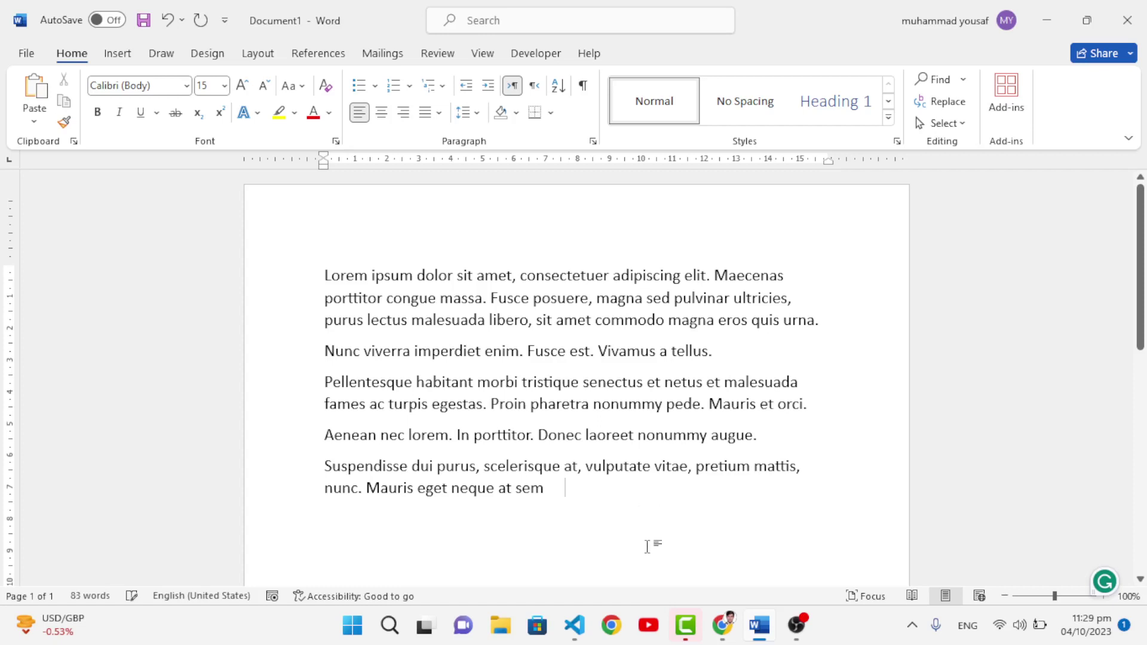
{"action": "key", "text": "ctrl+BackSpace"}
{"action": "key", "text": "ctrl+BackSpace"}
{"action": "key", "text": "ctrl+BackSpace"}
{"action": "key", "text": "ctrl+BackSpace"}
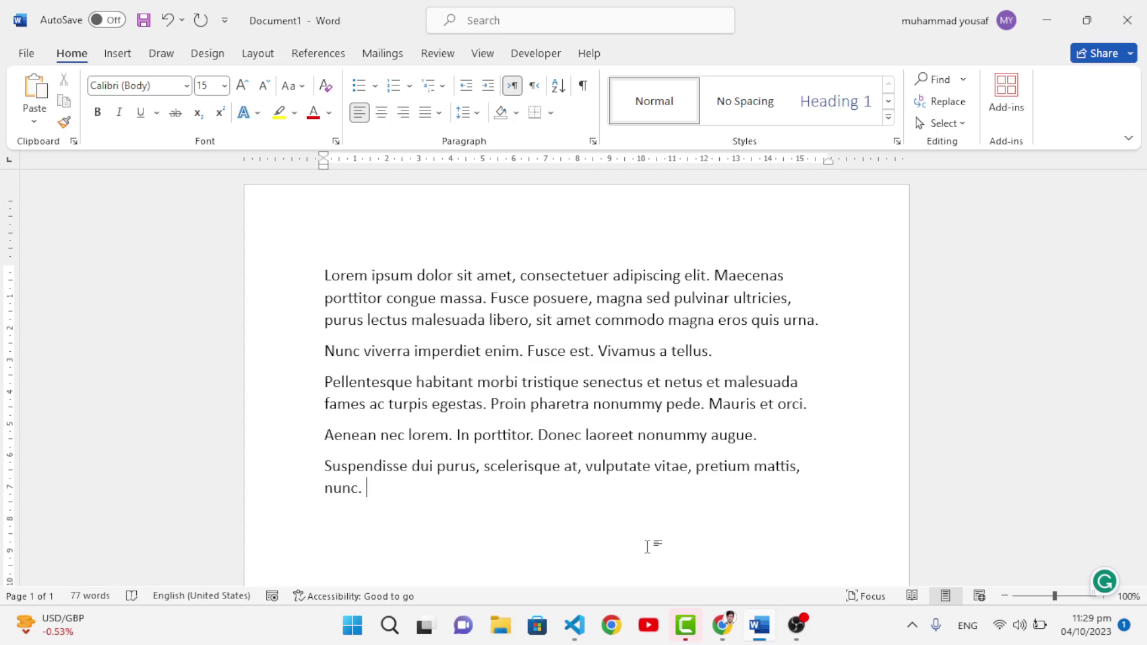
Undo the word-by-word deletions to restore the last paragraph up to "eleifend".
{"action": "key", "text": "ctrl+z"}
{"action": "key", "text": "ctrl+z"}
{"action": "key", "text": "ctrl+z"}
{"action": "key", "text": "ctrl+z"}
{"action": "key", "text": "ctrl+z"}
{"action": "key", "text": "ctrl+z"}
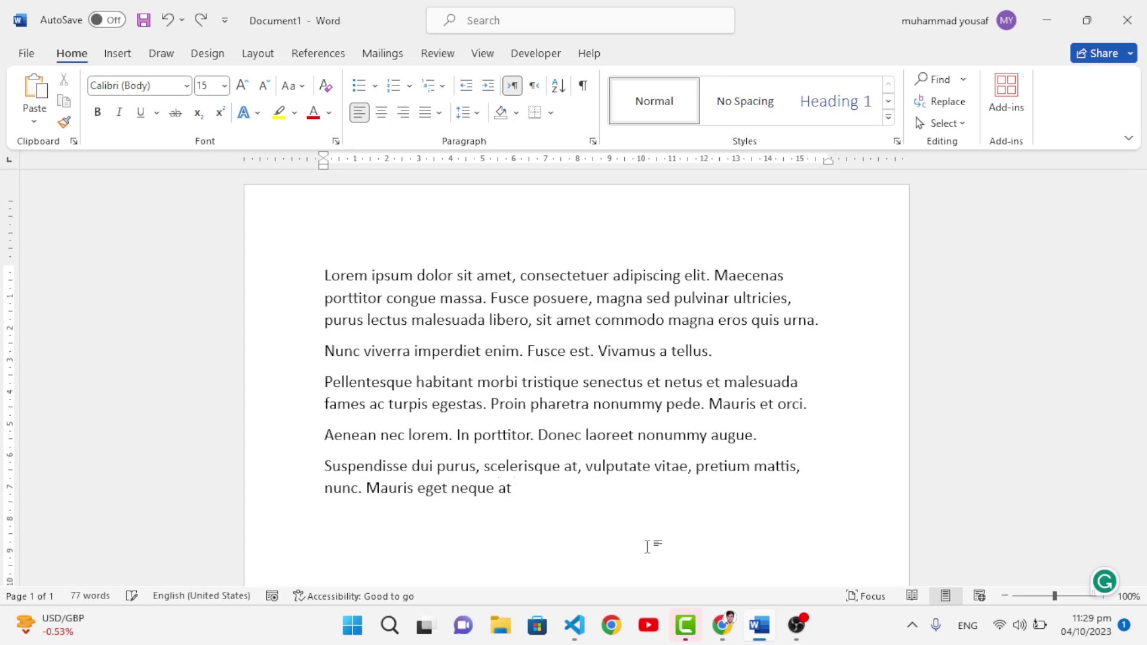
{"action": "key", "text": "ctrl+z"}
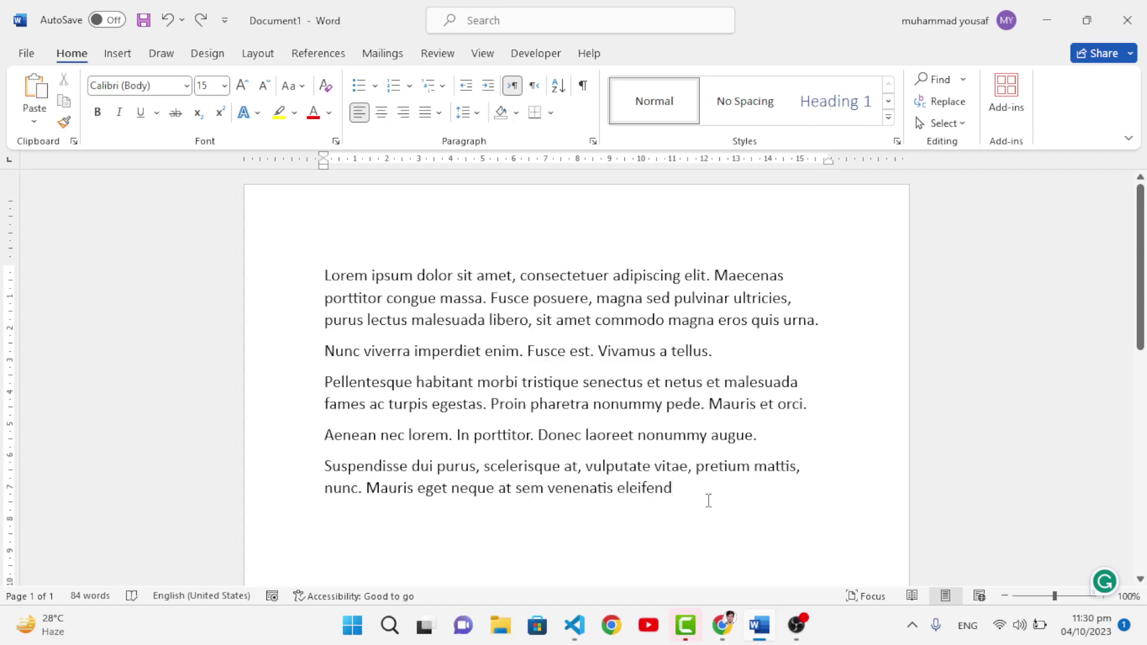
Move the insertion point through the paragraphs by single characters and lines, ending inside "Donec" in the fourth paragraph.
{"action": "key", "text": "Left"}
{"action": "key", "text": "Left"}
{"action": "key", "text": "Left"}
{"action": "key", "text": "Left"}
{"action": "key", "text": "Left"}
{"action": "key", "text": "Left"}
{"action": "key", "text": "Left"}
{"action": "key", "text": "Left"}
{"action": "key", "text": "Left"}
{"action": "key", "text": "Left"}
{"action": "key", "text": "Up"}
{"action": "key", "text": "Up"}
{"action": "key", "text": "Up"}
{"action": "key", "text": "Up"}
{"action": "key", "text": "Up"}
{"action": "key", "text": "Up"}
{"action": "key", "text": "Up"}
{"action": "key", "text": "Down"}
{"action": "key", "text": "Down"}
{"action": "key", "text": "Down"}
{"action": "key", "text": "Down"}
{"action": "key", "text": "Down"}
{"action": "key", "text": "Right"}
{"action": "key", "text": "Right"}
{"action": "key", "text": "Right"}
{"action": "key", "text": "Right"}
{"action": "key", "text": "Right"}
{"action": "key", "text": "Right"}
{"action": "key", "text": "Right"}
{"action": "key", "text": "Right"}
{"action": "key", "text": "Right"}
{"action": "key", "text": "Left"}
{"action": "key", "text": "Left"}
{"action": "key", "text": "Left"}
{"action": "key", "text": "Left"}
{"action": "key", "text": "Left"}
{"action": "key", "text": "Left"}
{"action": "key", "text": "Left"}
{"action": "key", "text": "Left"}
{"action": "key", "text": "Left"}
{"action": "key", "text": "Left"}
{"action": "key", "text": "Left"}
{"action": "key", "text": "Left"}
{"action": "key", "text": "Left"}
{"action": "key", "text": "Left"}
{"action": "key", "text": "Left"}
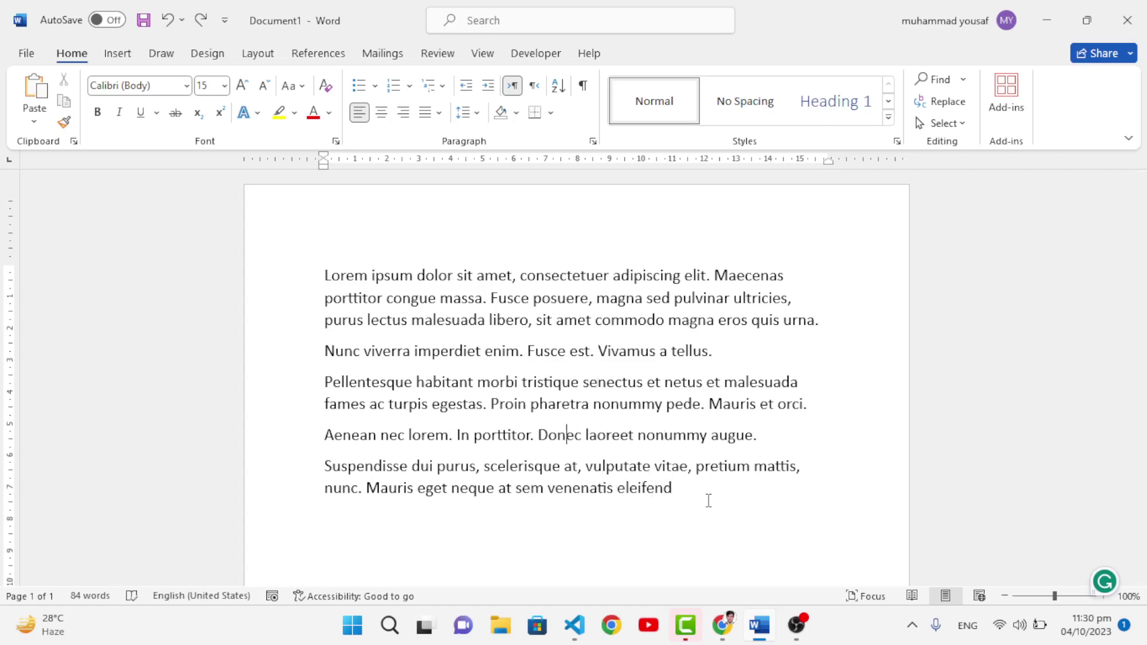
Move the insertion point to the start of its line and jump backward and forward through the text paragraph by paragraph.
{"action": "key", "text": "Left"}
{"action": "key", "text": "Home"}
{"action": "key", "text": "ctrl+Up"}
{"action": "key", "text": "ctrl+Up"}
{"action": "key", "text": "ctrl+Up"}
{"action": "key", "text": "ctrl+Down"}
{"action": "key", "text": "ctrl+Down"}
{"action": "key", "text": "ctrl+Down"}
{"action": "key", "text": "ctrl+Down"}
Move the insertion point word by word forward and back in the last paragraph, and finish at the end of the document.
{"action": "key", "text": "ctrl+Right"}
{"action": "key", "text": "ctrl+Right"}
{"action": "key", "text": "ctrl+Right"}
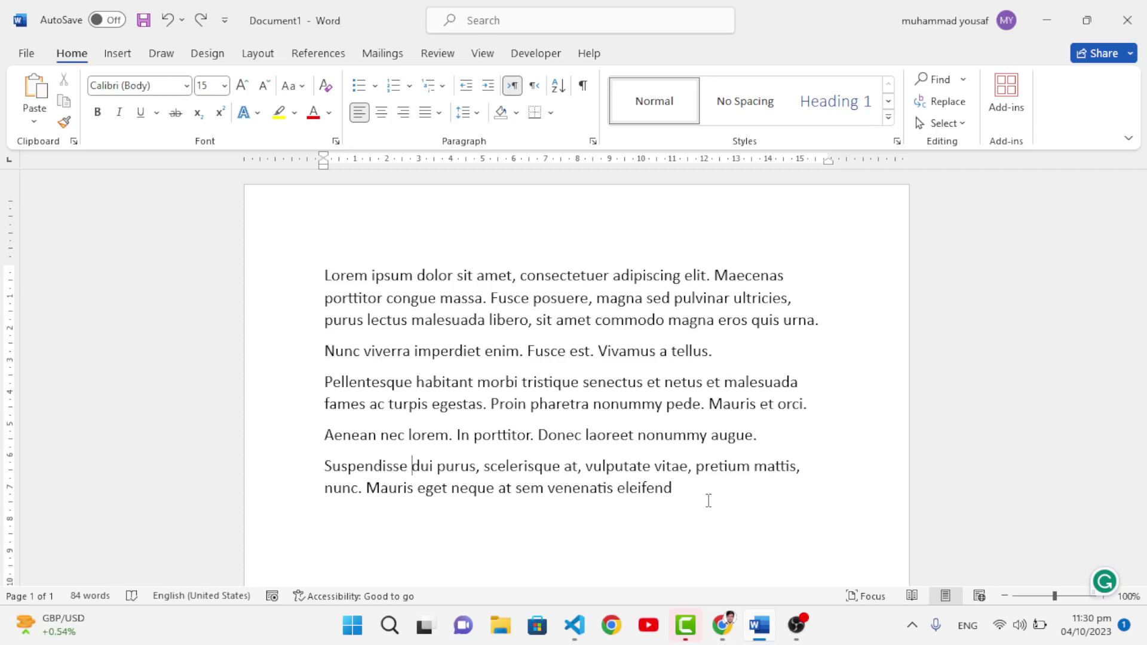
{"action": "key", "text": "ctrl+Right"}
{"action": "key", "text": "ctrl+Right"}
{"action": "key", "text": "ctrl+Right"}
{"action": "key", "text": "ctrl+Left"}
{"action": "key", "text": "ctrl+Left"}
{"action": "key", "text": "ctrl+Left"}
{"action": "key", "text": "ctrl+Left"}
{"action": "key", "text": "ctrl+End"}
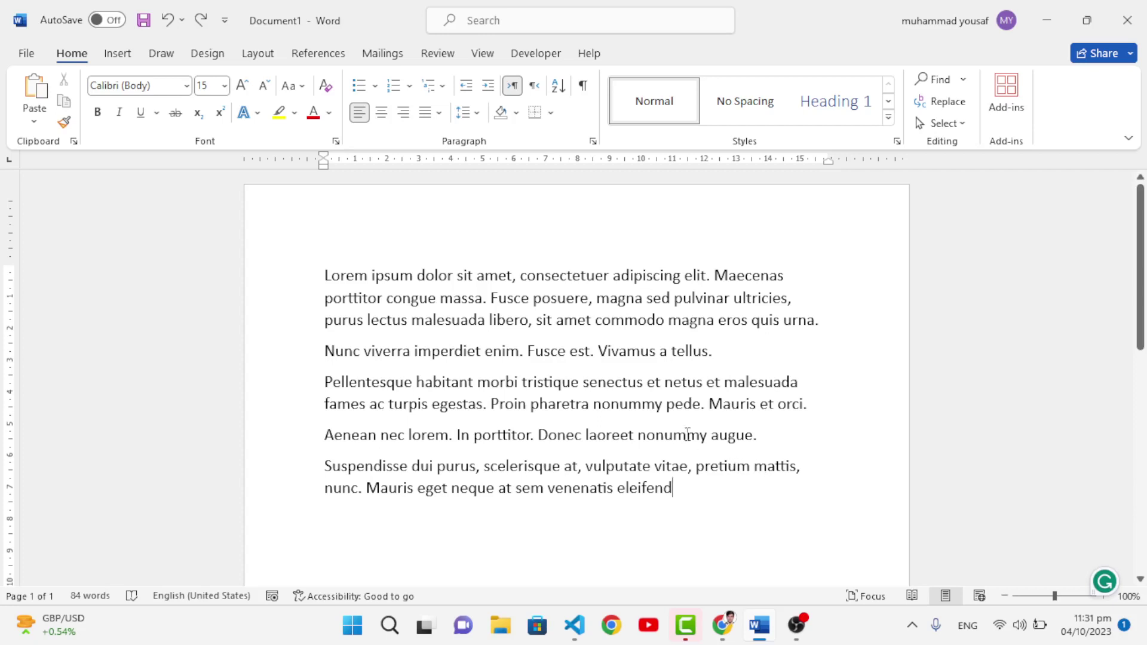
Add six new lines below the last paragraph and indent the insertion point with four tab stops.
{"action": "scroll", "coordinate": [688, 435], "scroll_direction": "down", "scroll_amount": 6}
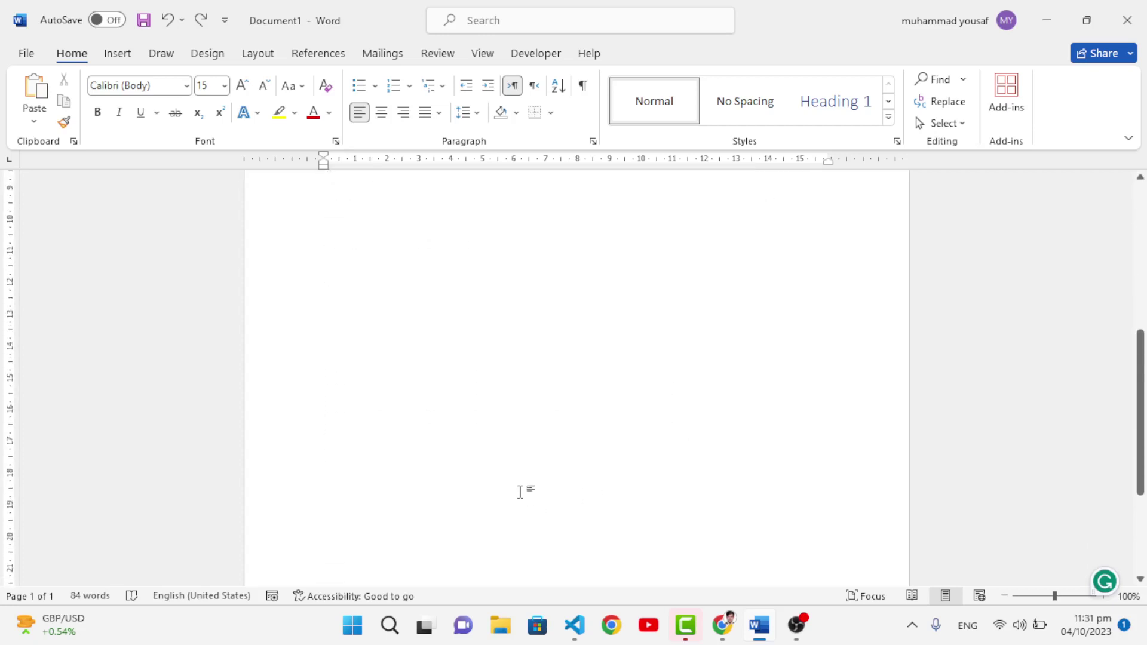
{"action": "scroll", "coordinate": [564, 493], "scroll_direction": "up", "scroll_amount": 5}
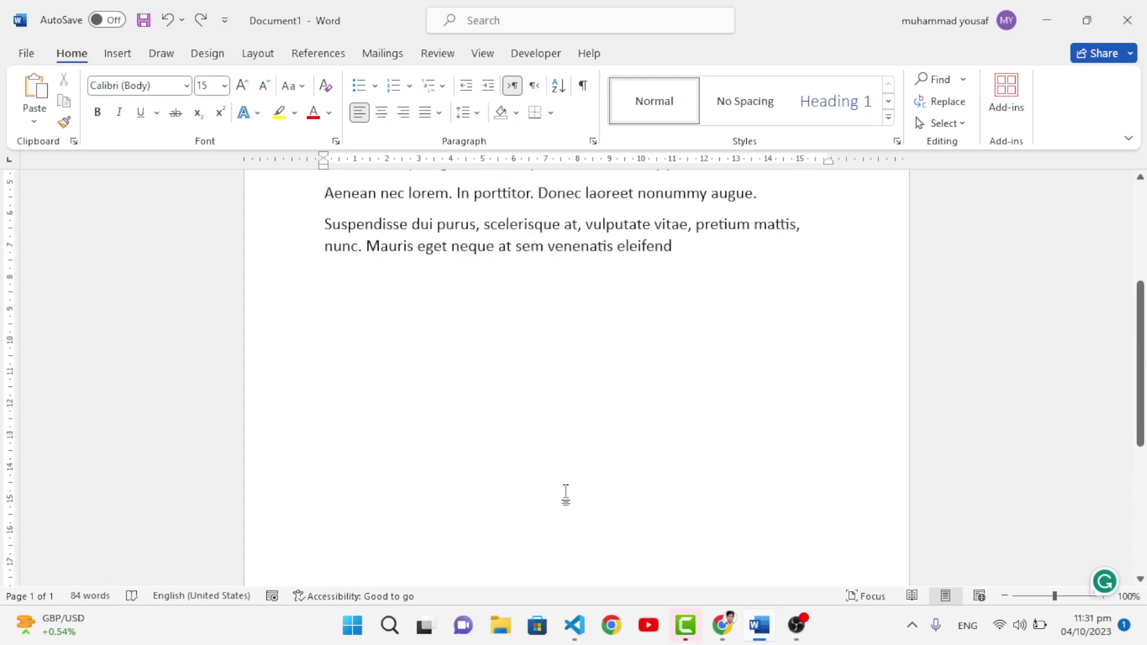
{"action": "key", "text": "Return"}
{"action": "key", "text": "Return"}
{"action": "key", "text": "Return"}
{"action": "key", "text": "Return"}
{"action": "key", "text": "Return"}
{"action": "key", "text": "Return"}
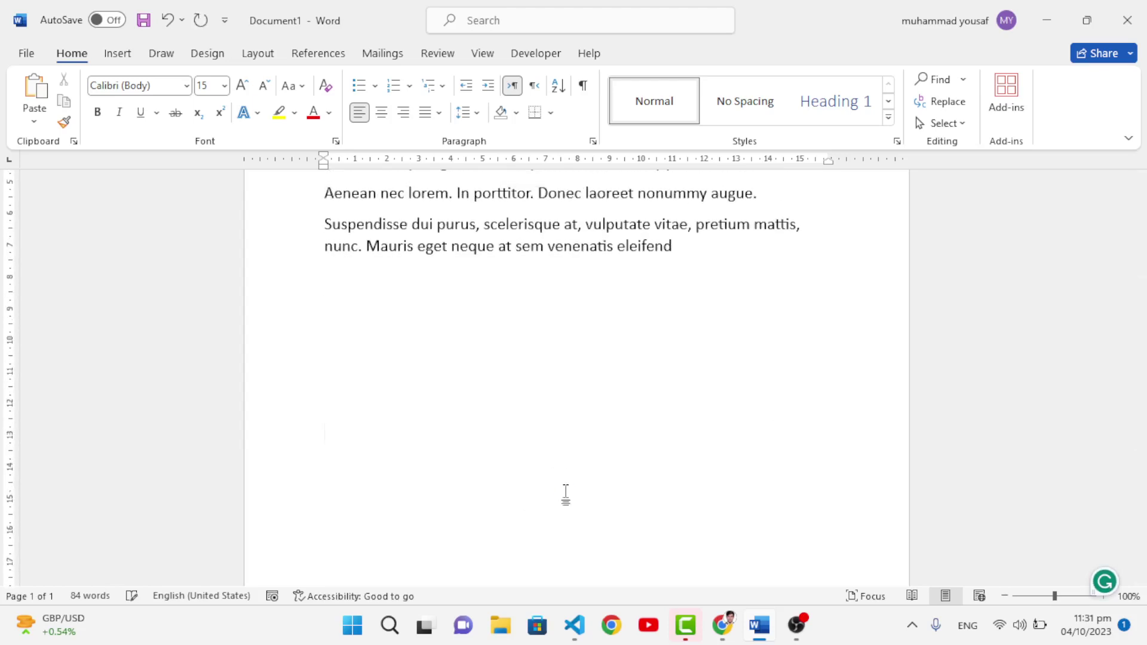
{"action": "key", "text": "Tab"}
{"action": "key", "text": "Tab"}
{"action": "key", "text": "Tab"}
{"action": "key", "text": "Tab"}
{"action": "scroll", "coordinate": [543, 418], "scroll_direction": "down", "scroll_amount": 5}
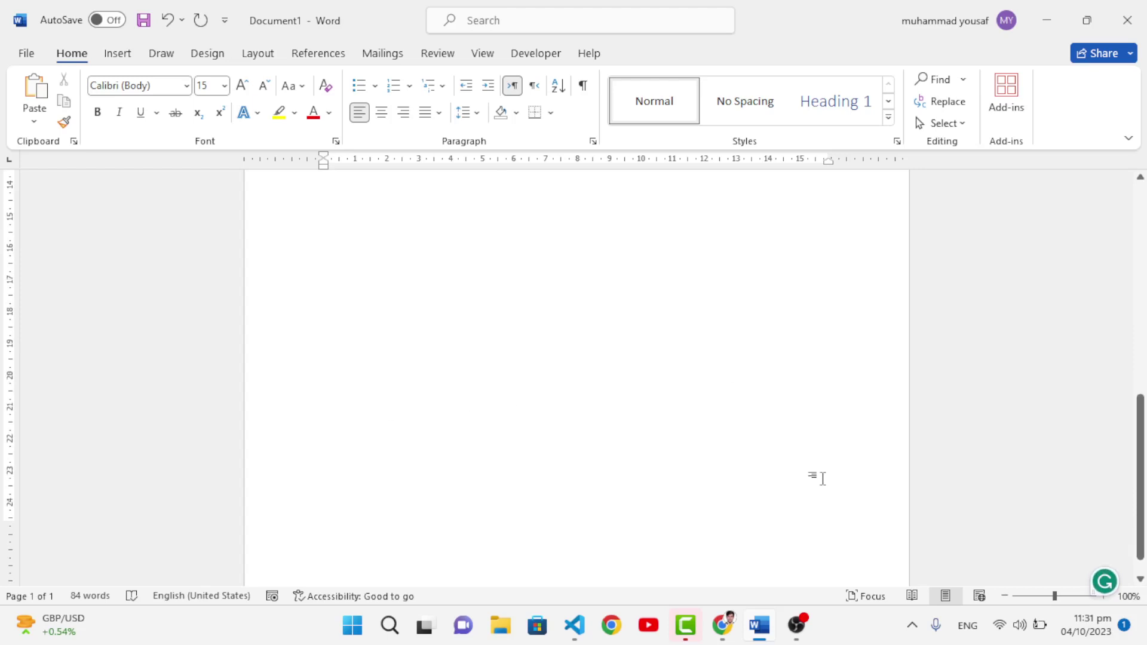
Add text freely in the page's blank lower area: "dfdf" right-aligned, "dfdfdfd" centred above it, and "dfdfdf" higher up just left of centre.
{"action": "double_click", "coordinate": [823, 478]}
{"action": "type", "text": "dfdf"}
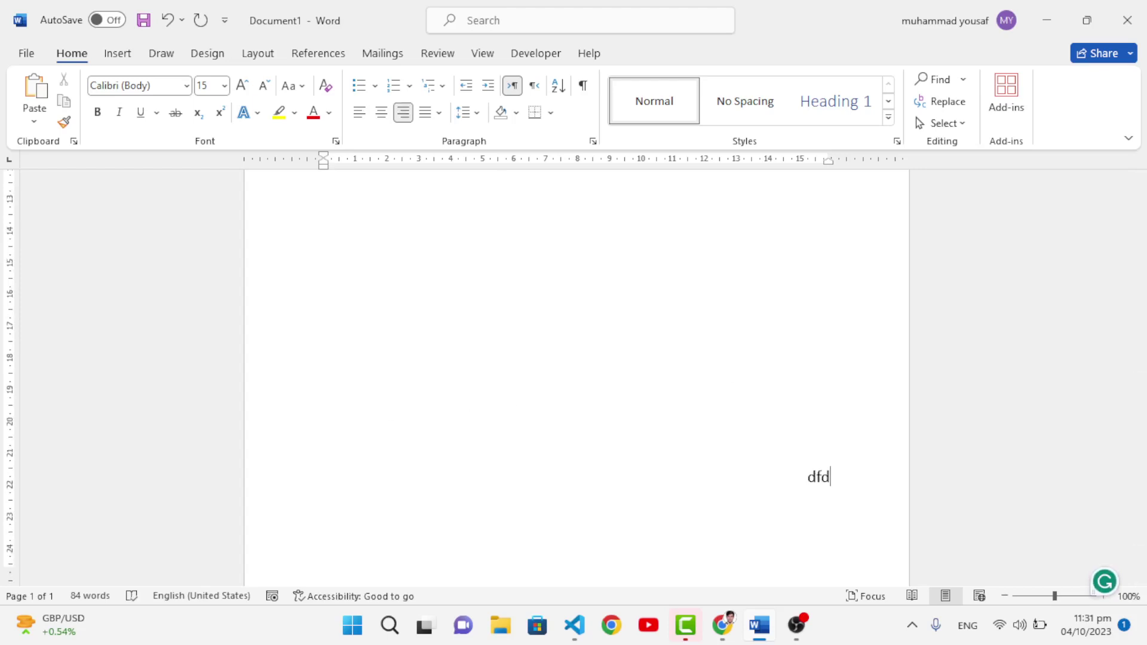
{"action": "double_click", "coordinate": [558, 366]}
{"action": "type", "text": "dfdfdfd"}
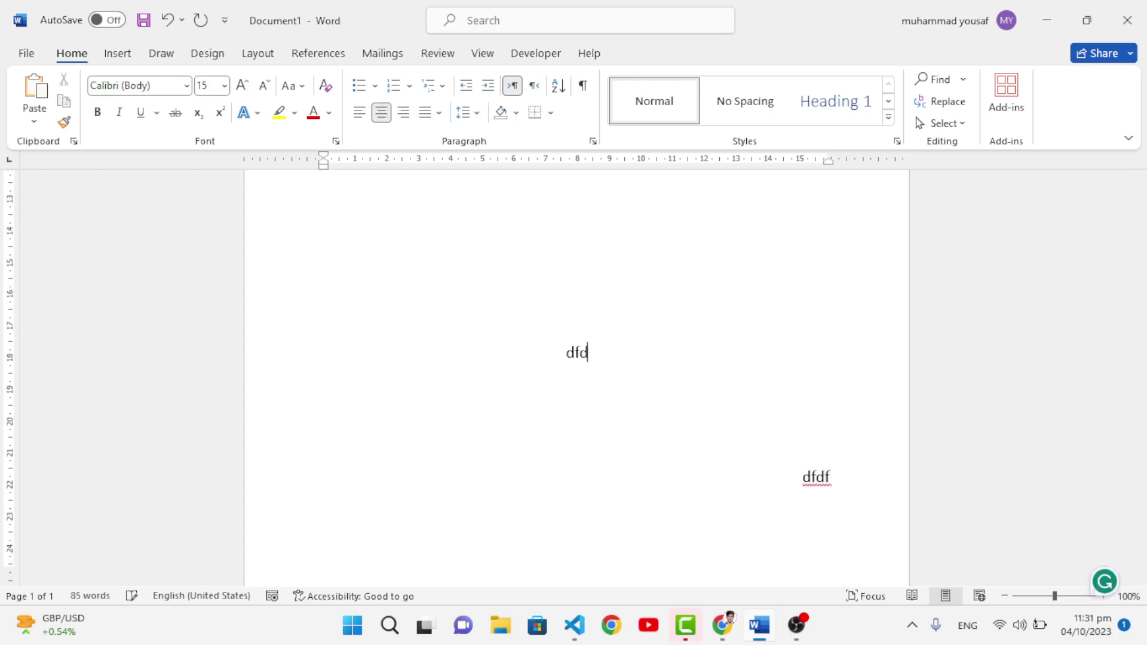
{"action": "double_click", "coordinate": [519, 257]}
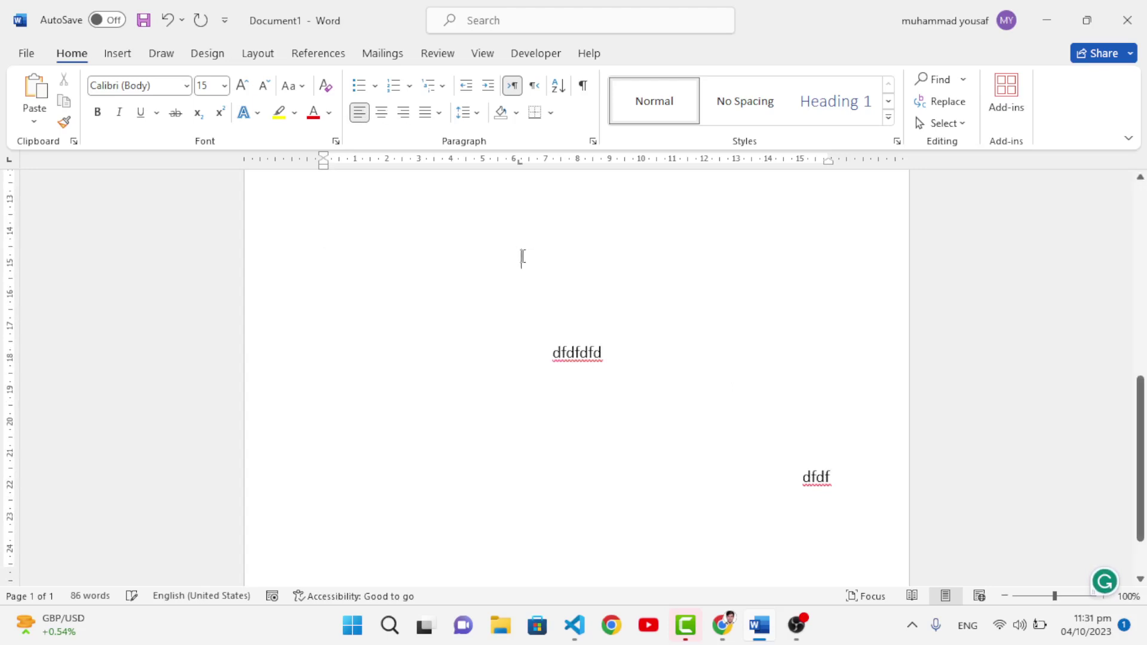
{"action": "type", "text": "dfdfdf"}
Review the document and select the centred word "dfdfdfd" and the right-aligned word "dfdf" in turn.
{"action": "scroll", "coordinate": [654, 361], "scroll_direction": "up", "scroll_amount": 4}
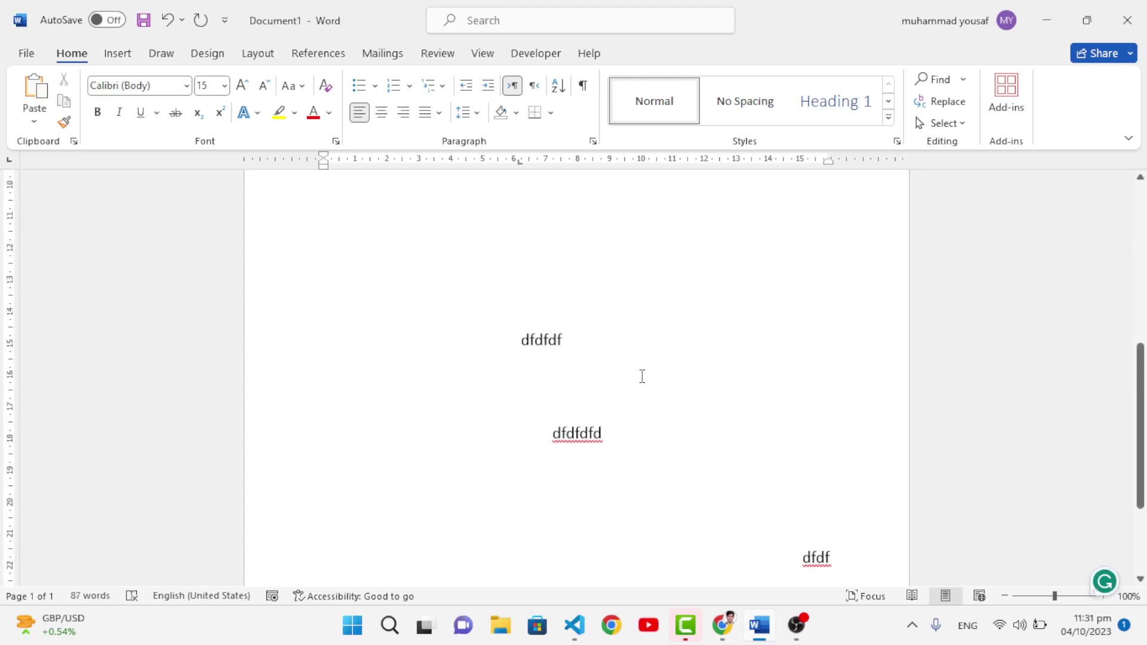
{"action": "scroll", "coordinate": [642, 377], "scroll_direction": "down", "scroll_amount": 2}
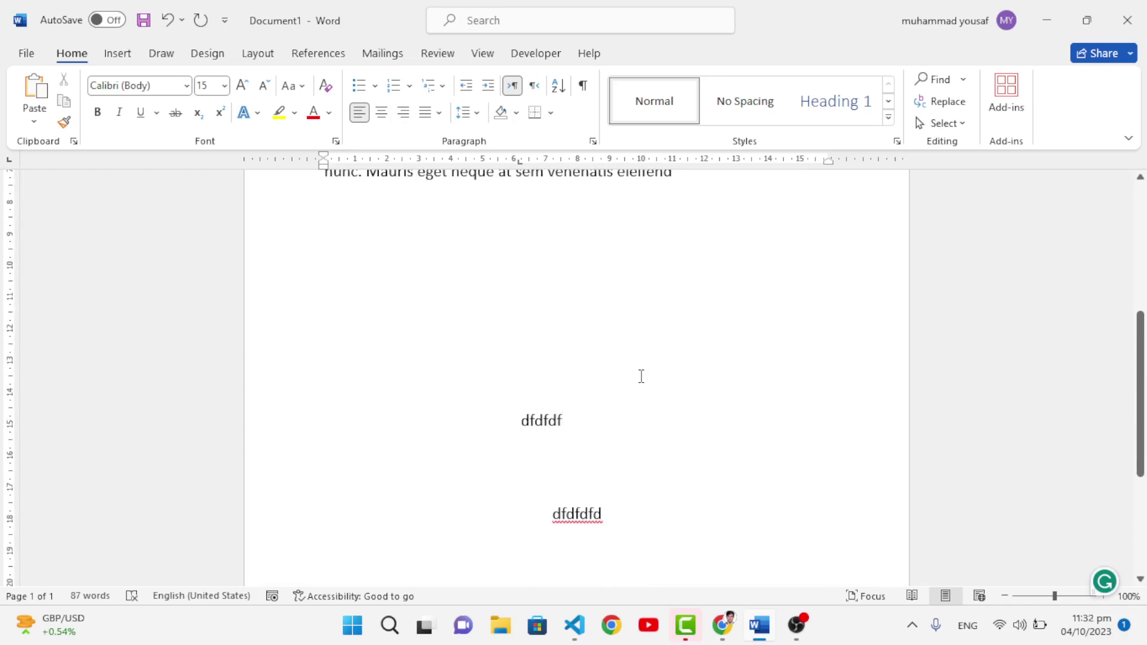
{"action": "scroll", "coordinate": [641, 377], "scroll_direction": "up", "scroll_amount": 1}
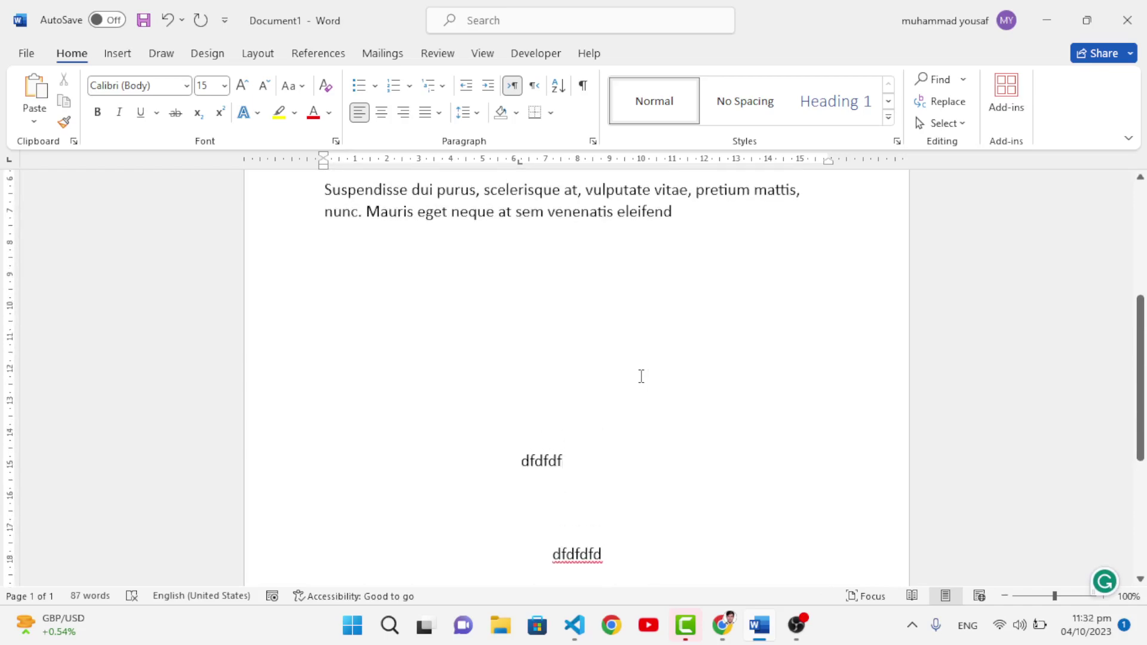
{"action": "scroll", "coordinate": [605, 504], "scroll_direction": "up", "scroll_amount": 5}
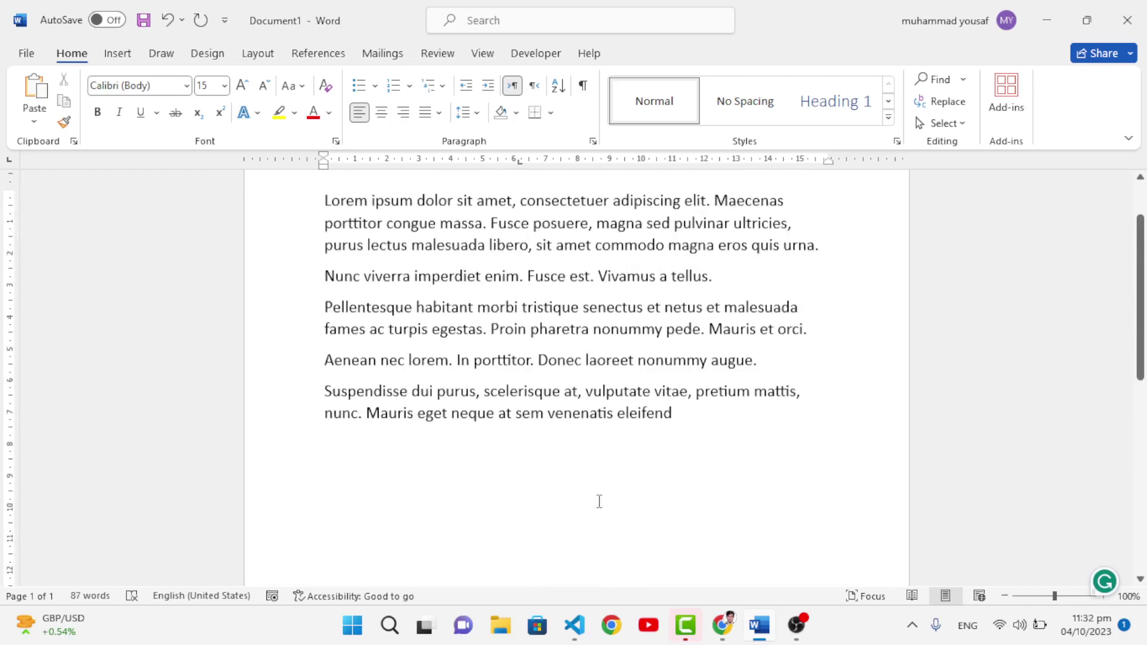
{"action": "scroll", "coordinate": [600, 501], "scroll_direction": "up", "scroll_amount": 2}
{"action": "scroll", "coordinate": [599, 501], "scroll_direction": "down", "scroll_amount": 5}
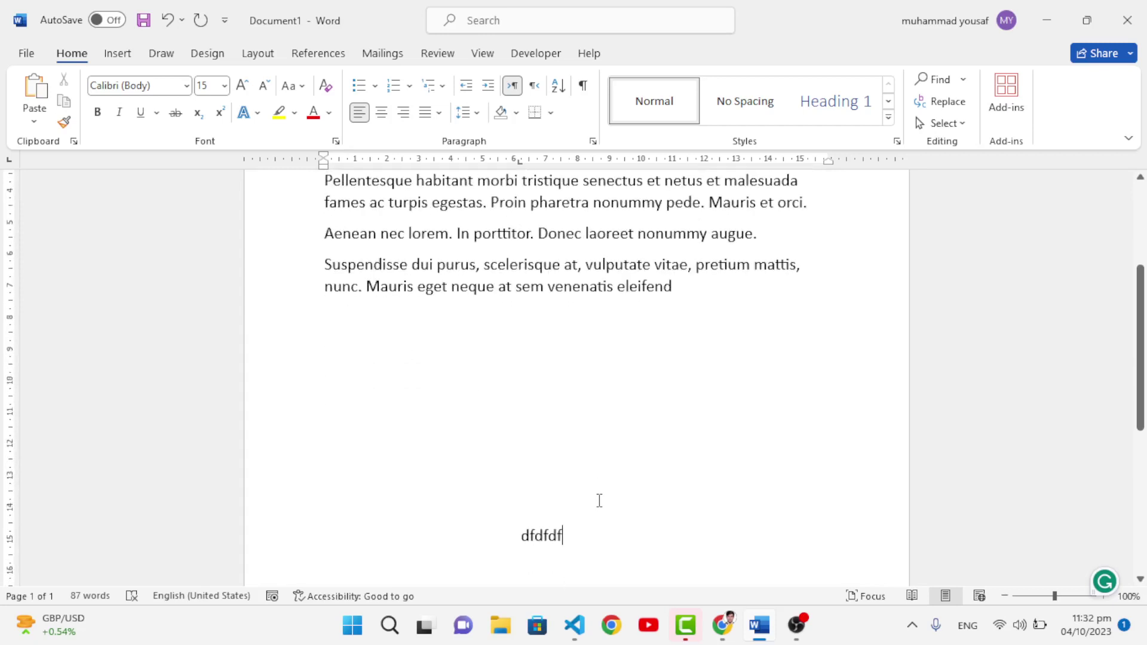
{"action": "scroll", "coordinate": [599, 501], "scroll_direction": "down", "scroll_amount": 6}
{"action": "double_click", "coordinate": [579, 383]}
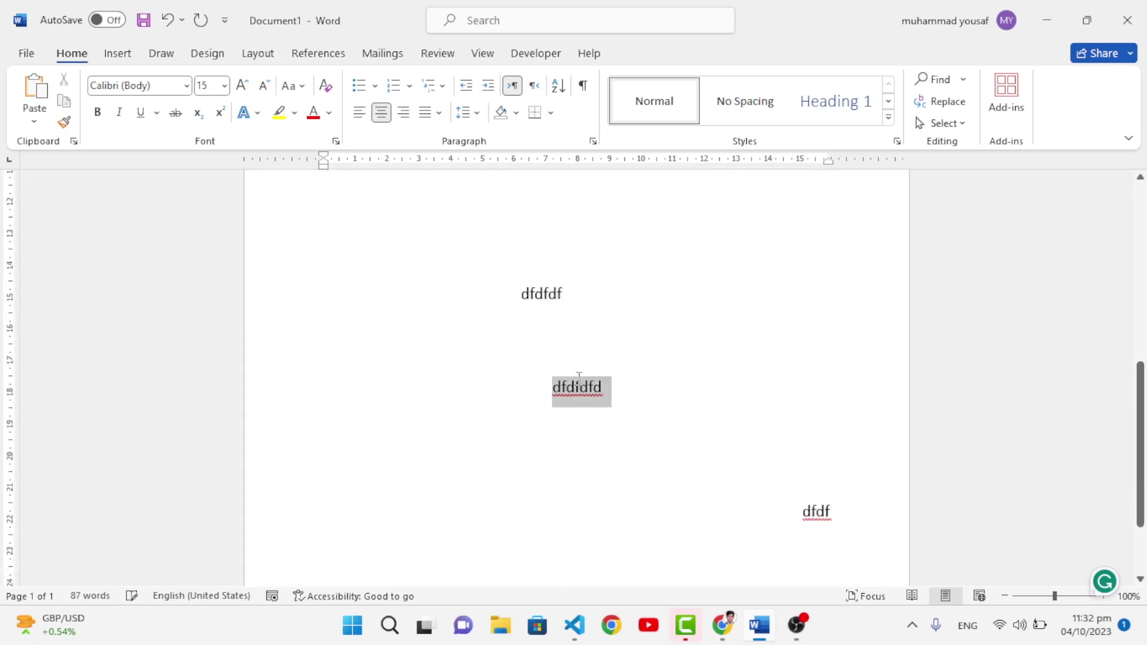
{"action": "double_click", "coordinate": [816, 512]}
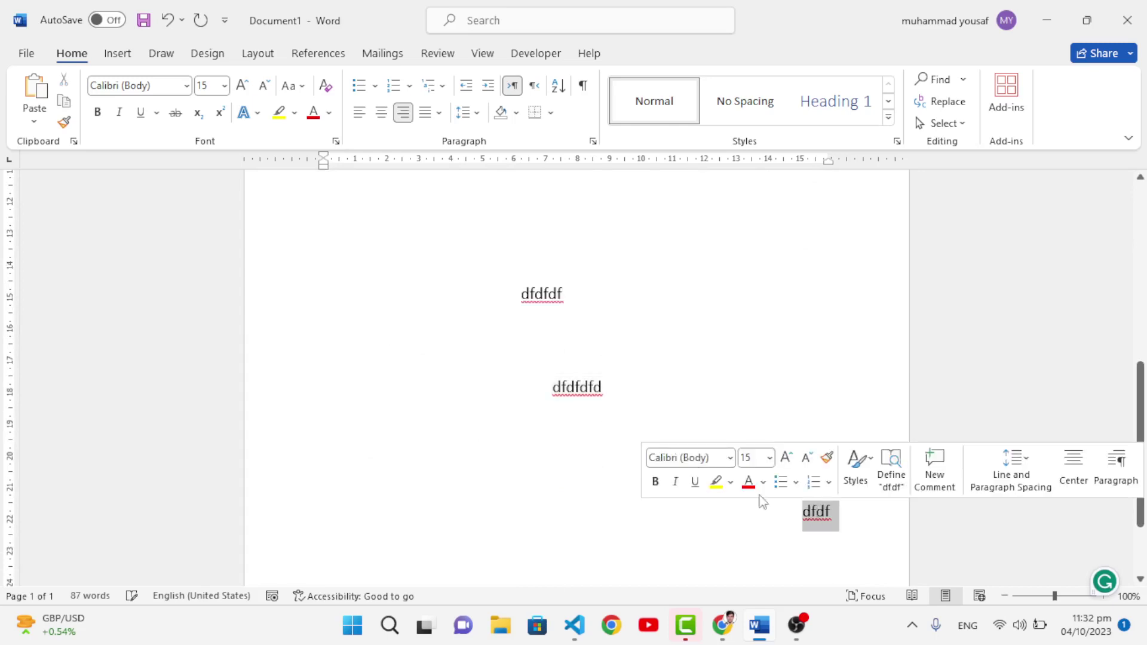
Check the spelling suggestions for the centred word "dfdfdfd" without changing it.
{"action": "left_click", "coordinate": [615, 391]}
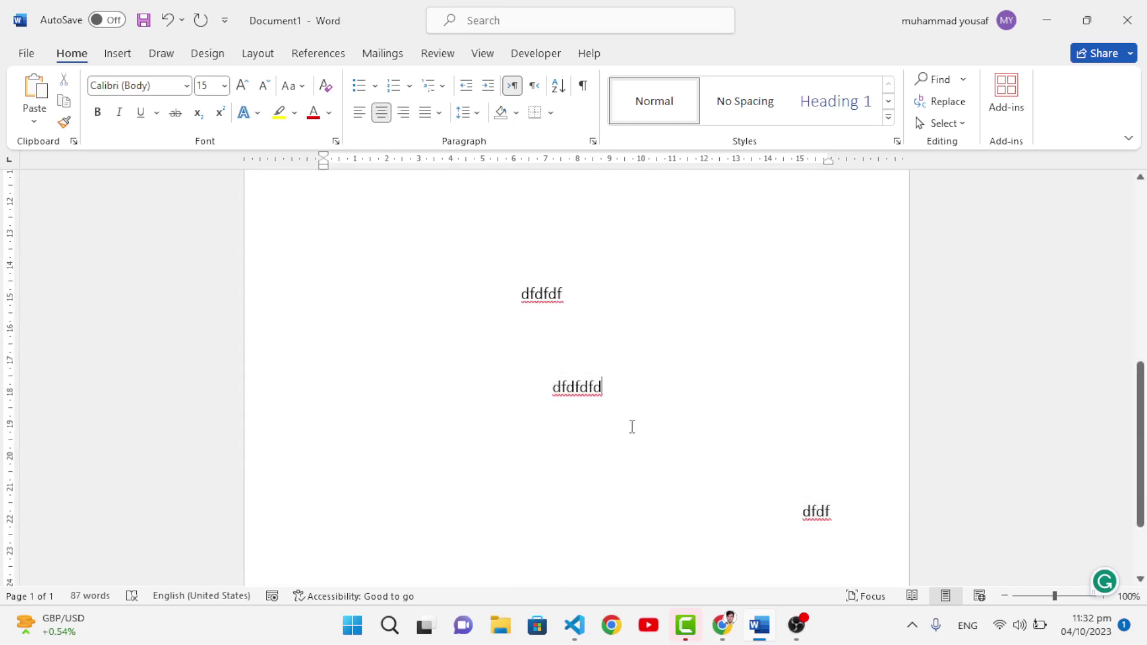
{"action": "right_click", "coordinate": [593, 386]}
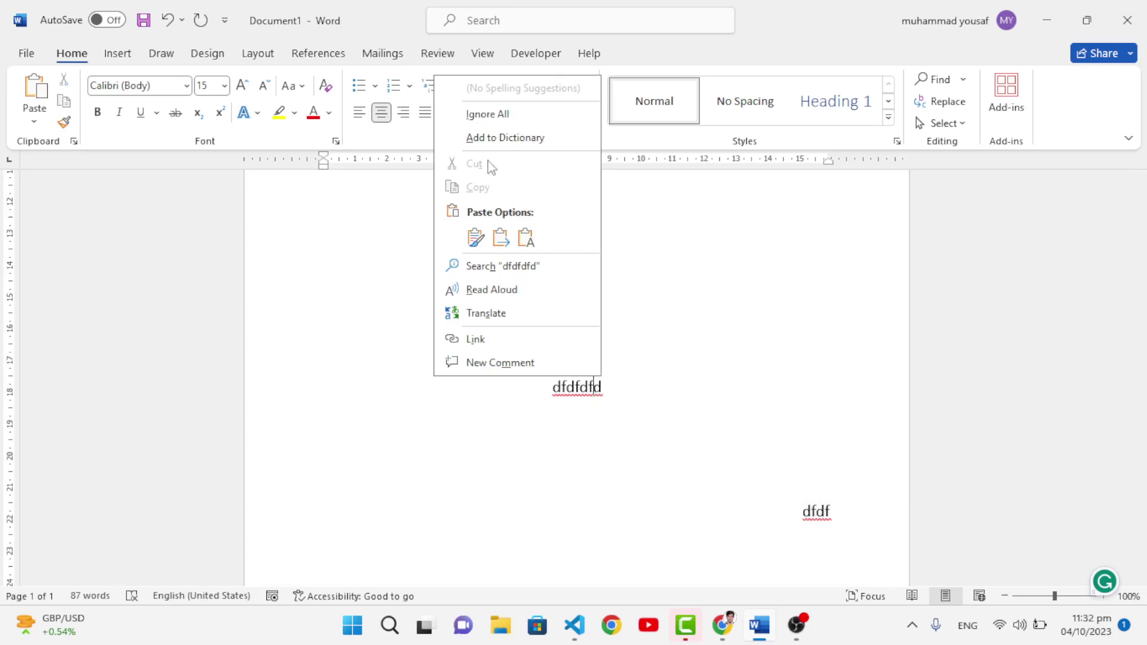
{"action": "left_click", "coordinate": [637, 400]}
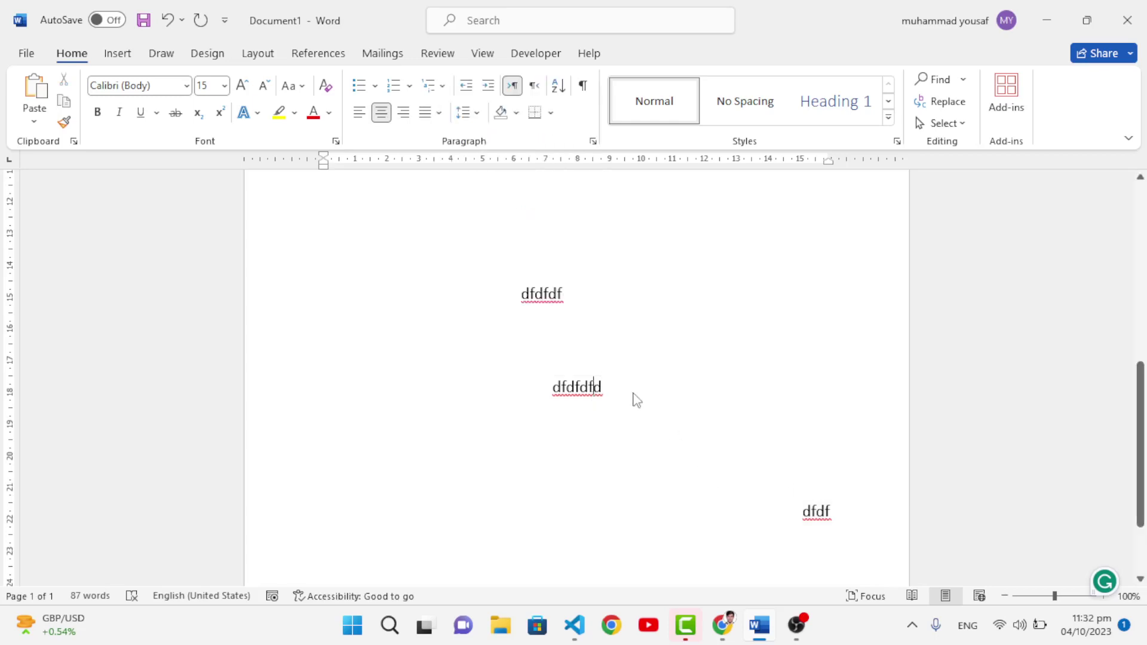
Add "happi" after the centred word "dfdfdfd" and correct it with the spelling suggestion "happy".
{"action": "left_click", "coordinate": [629, 387]}
{"action": "type", "text": "happi"}
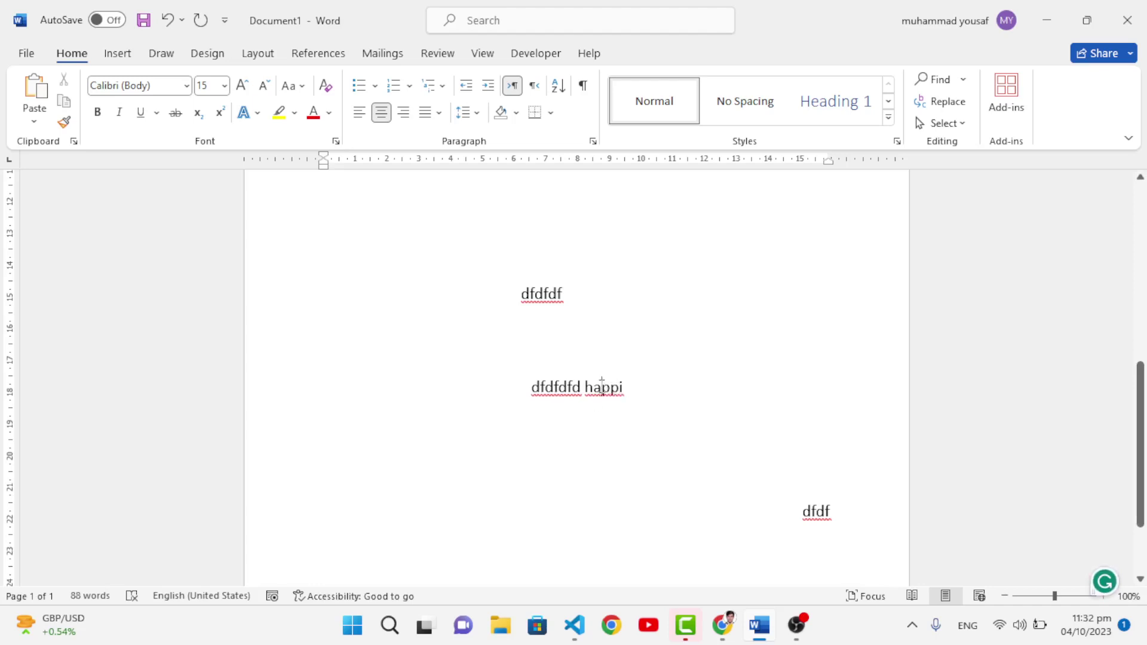
{"action": "right_click", "coordinate": [602, 386]}
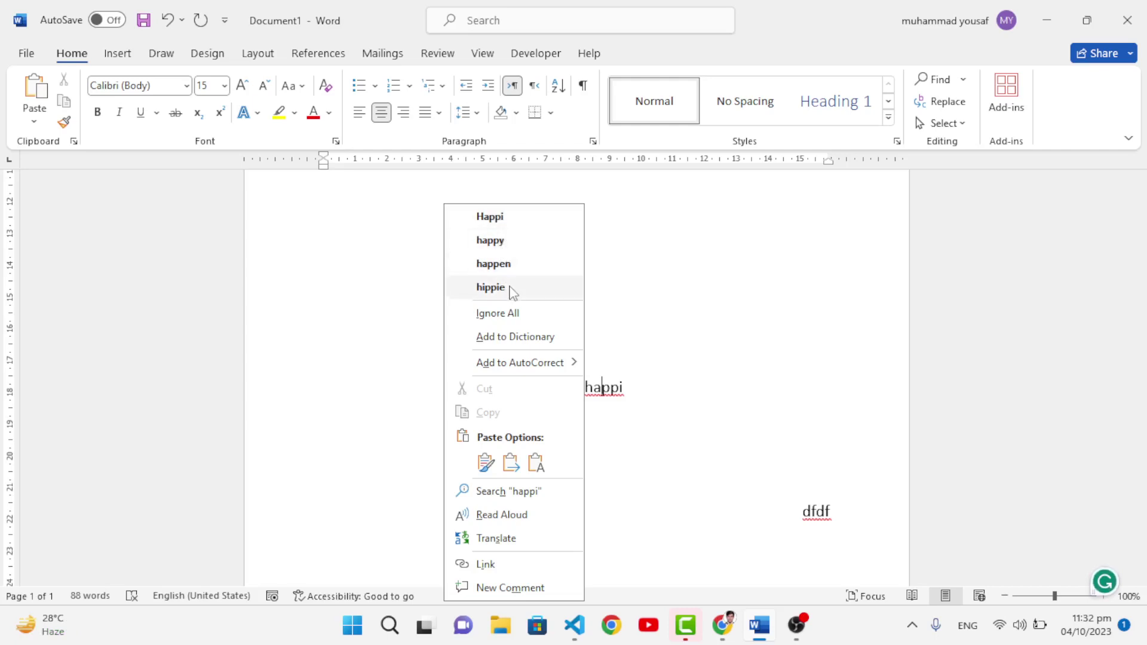
{"action": "left_click", "coordinate": [502, 240]}
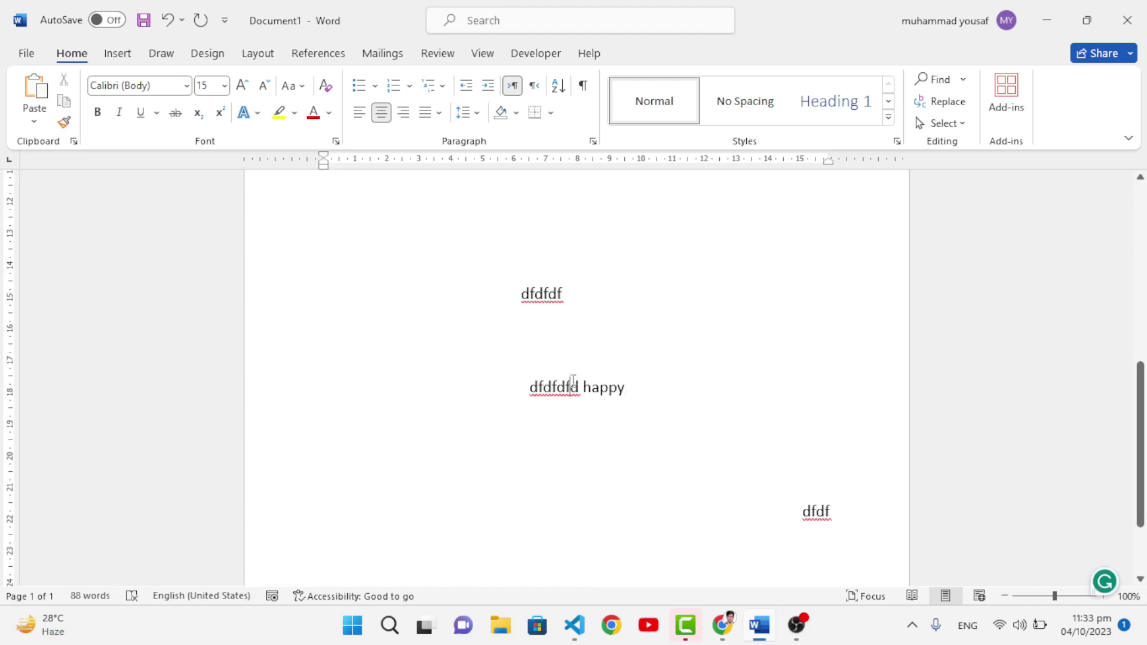
Select the flagged word "dfdfdfd" beside "happy" and the word "dfdfdf" above it in turn.
{"action": "double_click", "coordinate": [572, 385]}
{"action": "double_click", "coordinate": [531, 291]}
{"action": "scroll", "coordinate": [558, 376], "scroll_direction": "up", "scroll_amount": 2}
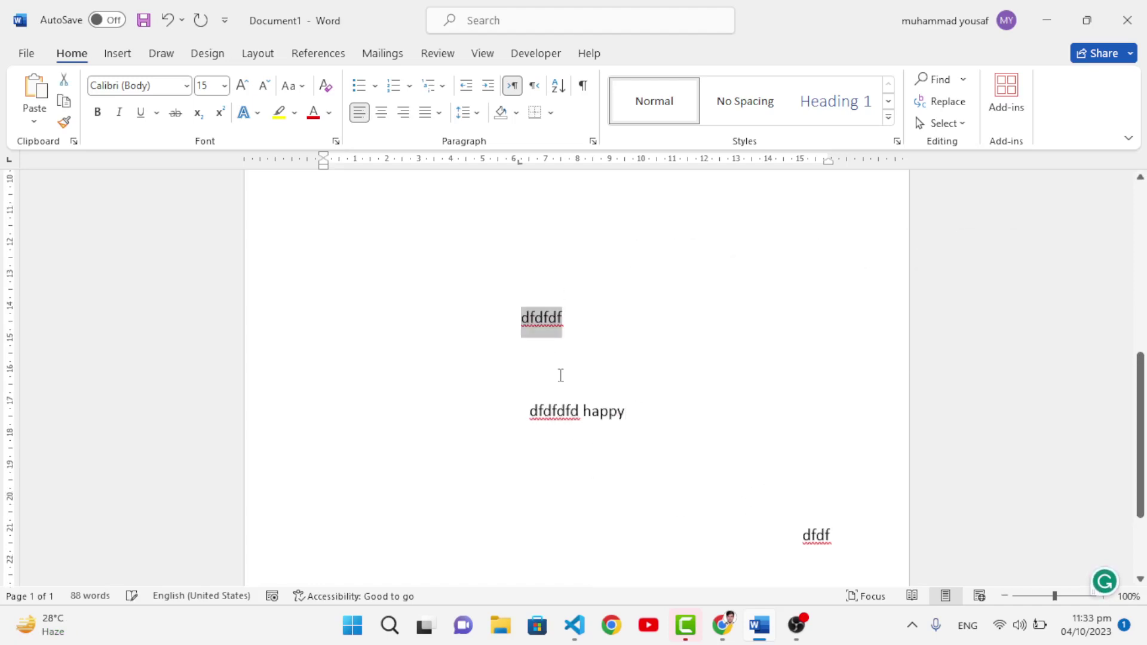
{"action": "scroll", "coordinate": [560, 376], "scroll_direction": "down", "scroll_amount": 1}
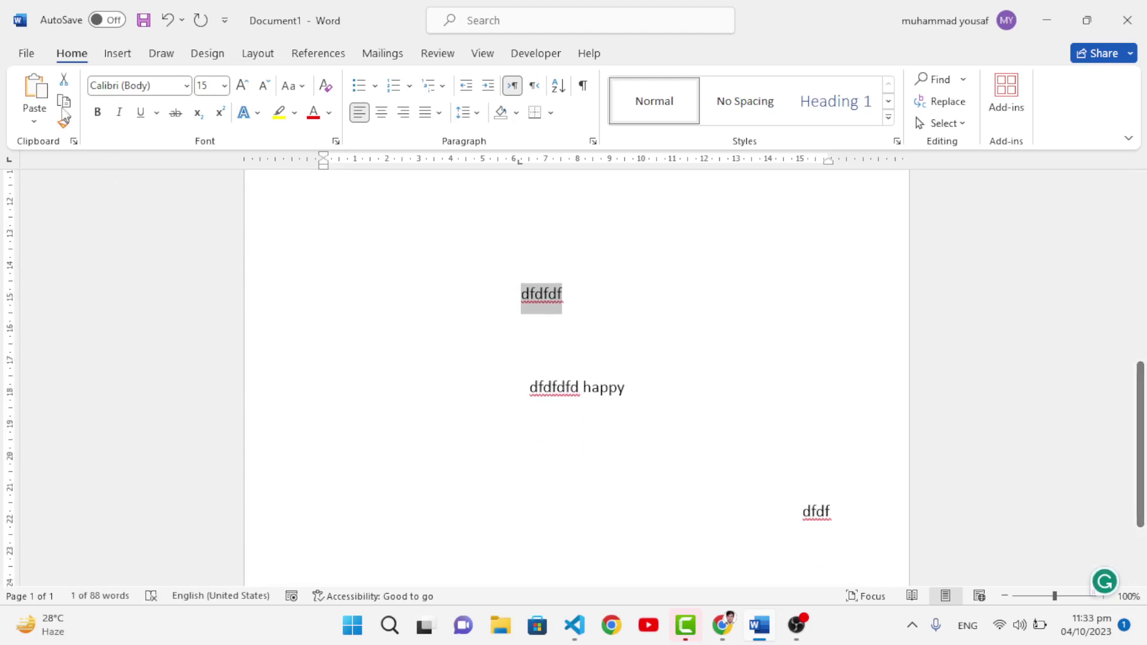
Set the proofing exceptions for Document1 to hide both spelling and grammar errors in this document only.
{"action": "left_click", "coordinate": [26, 55]}
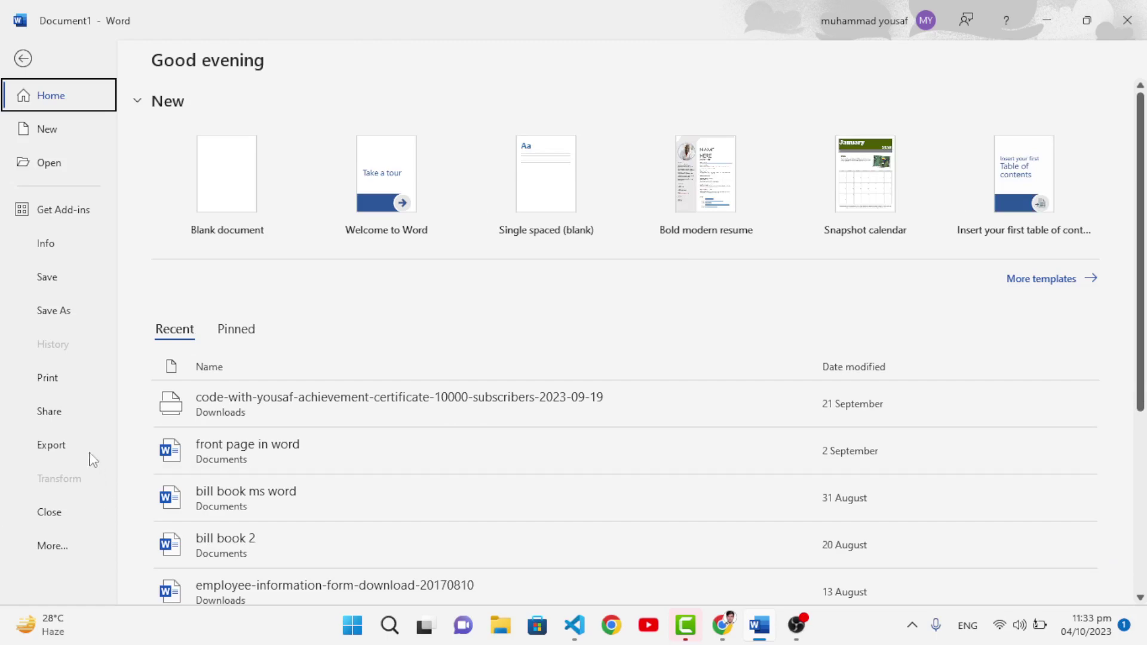
{"action": "left_click", "coordinate": [66, 544]}
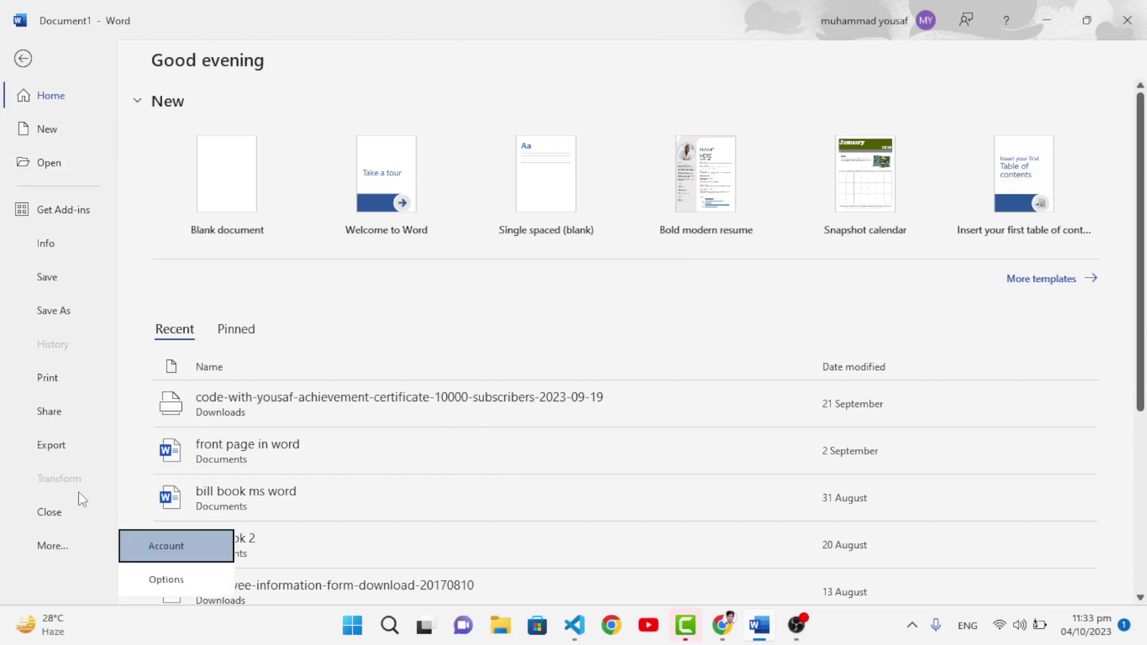
{"action": "left_click", "coordinate": [173, 577]}
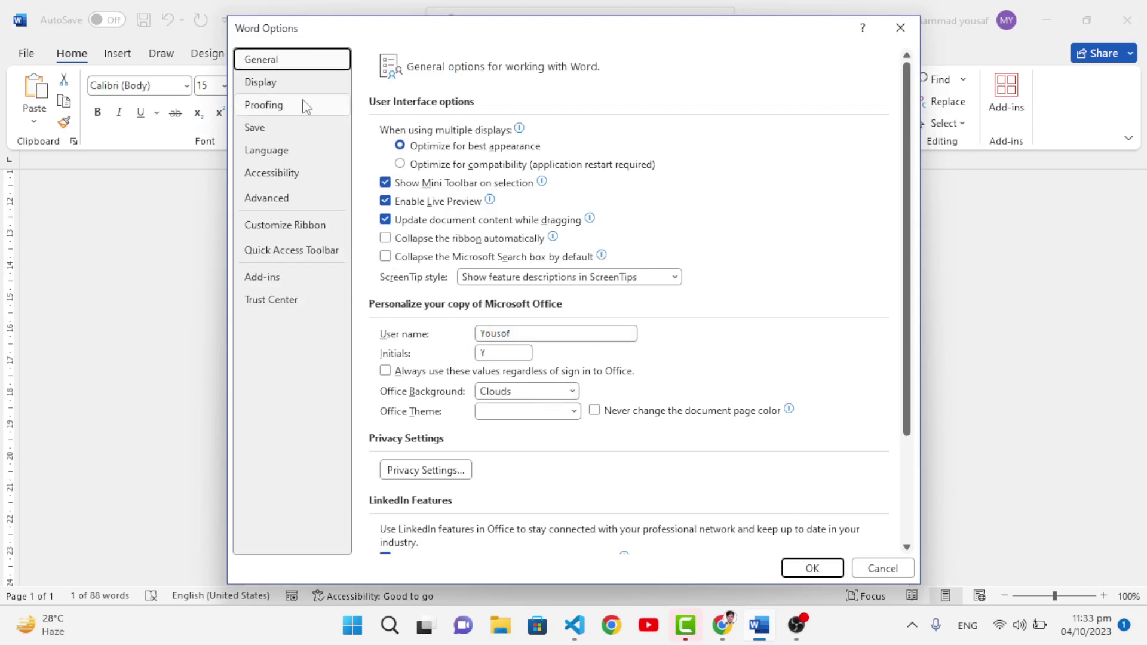
{"action": "left_click", "coordinate": [261, 108]}
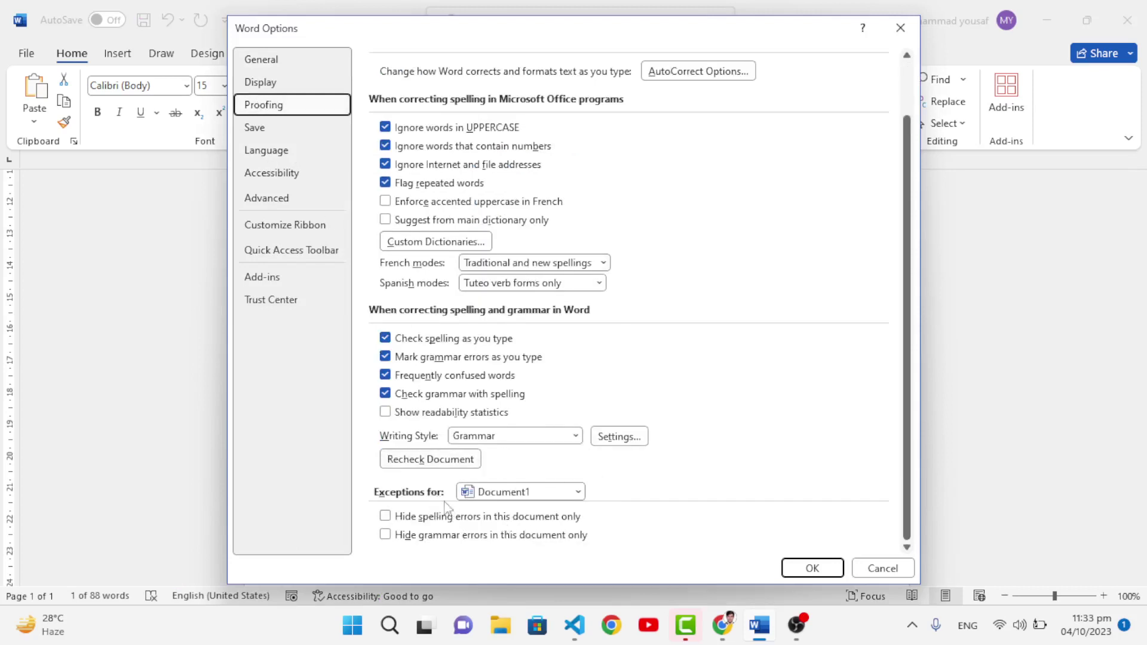
{"action": "left_click", "coordinate": [521, 494]}
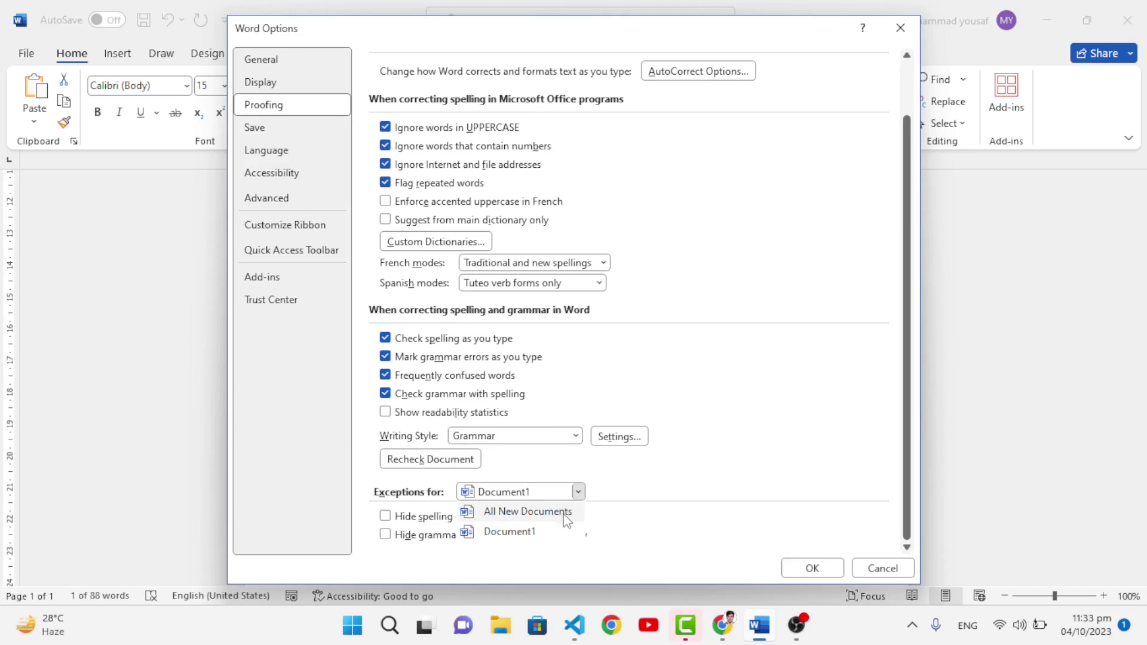
{"action": "left_click", "coordinate": [627, 494]}
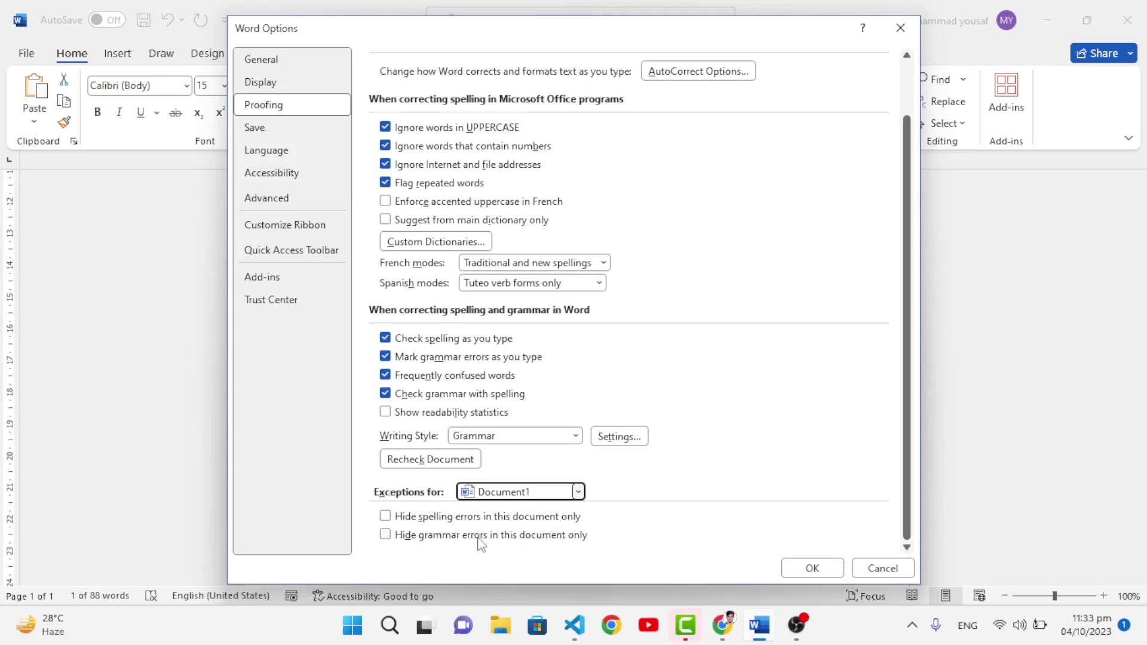
{"action": "left_click", "coordinate": [385, 516]}
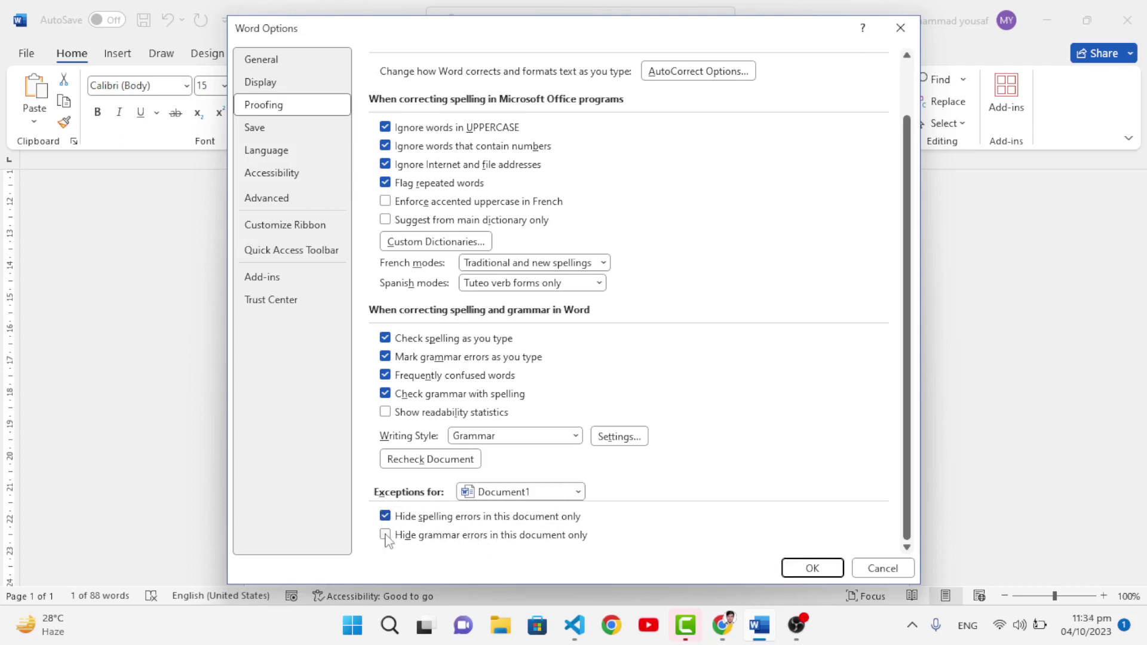
{"action": "left_click", "coordinate": [385, 534]}
{"action": "left_click", "coordinate": [801, 567]}
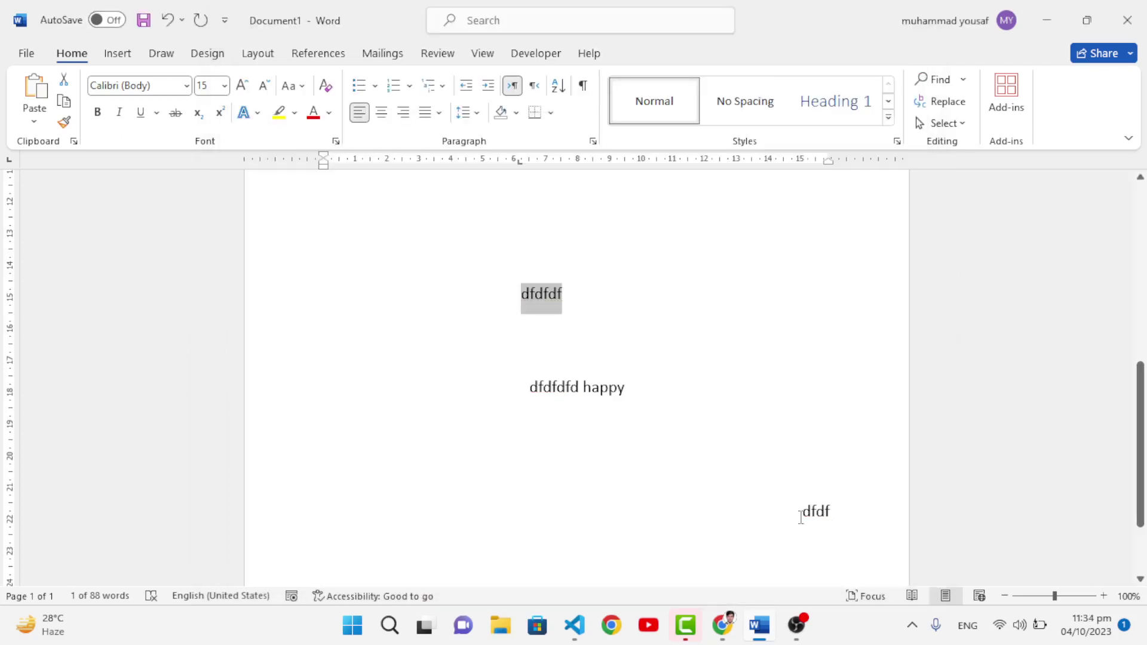
Review the document without a selection and switch off hiding of spelling and grammar errors for Document1 in the proofing exceptions.
{"action": "left_click", "coordinate": [629, 414]}
{"action": "scroll", "coordinate": [560, 361], "scroll_direction": "up", "scroll_amount": 5}
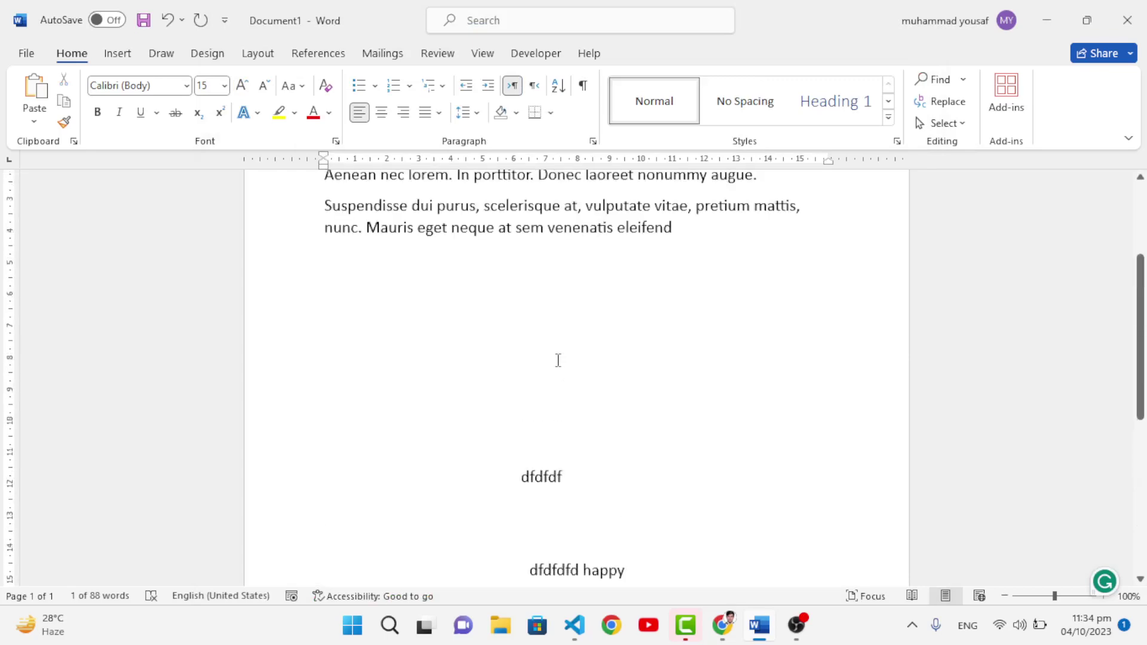
{"action": "scroll", "coordinate": [555, 362], "scroll_direction": "down", "scroll_amount": 1}
{"action": "scroll", "coordinate": [555, 363], "scroll_direction": "down", "scroll_amount": 5}
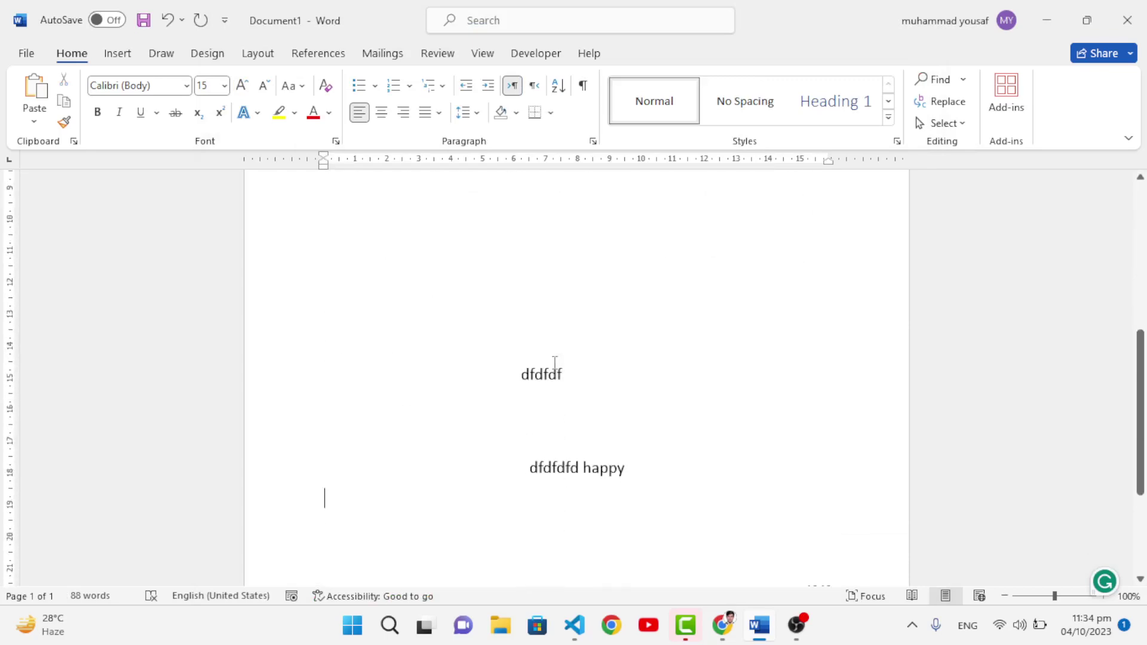
{"action": "left_click", "coordinate": [34, 56]}
{"action": "left_click", "coordinate": [70, 545]}
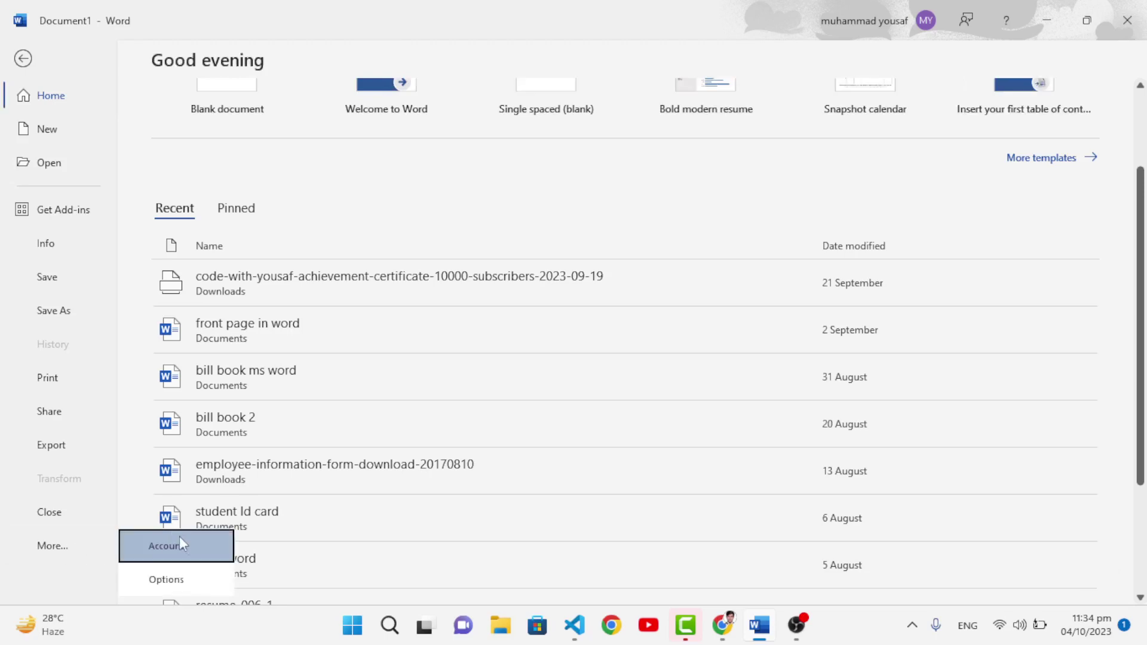
{"action": "left_click", "coordinate": [192, 574]}
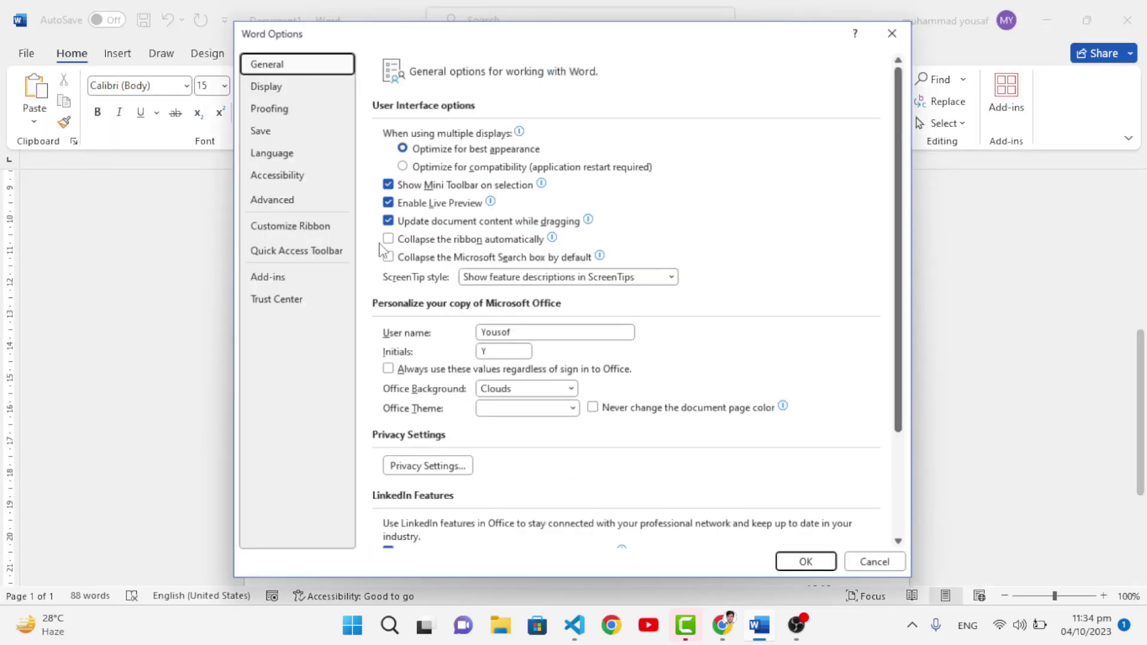
{"action": "left_click", "coordinate": [278, 109]}
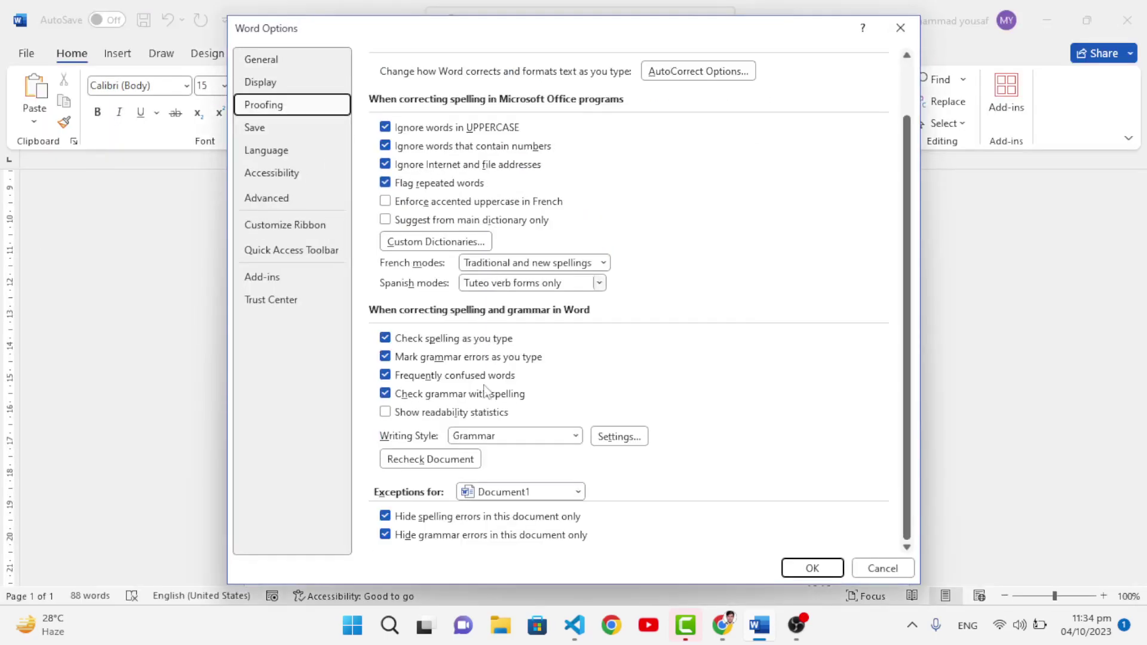
{"action": "left_click", "coordinate": [406, 518]}
{"action": "left_click", "coordinate": [407, 536]}
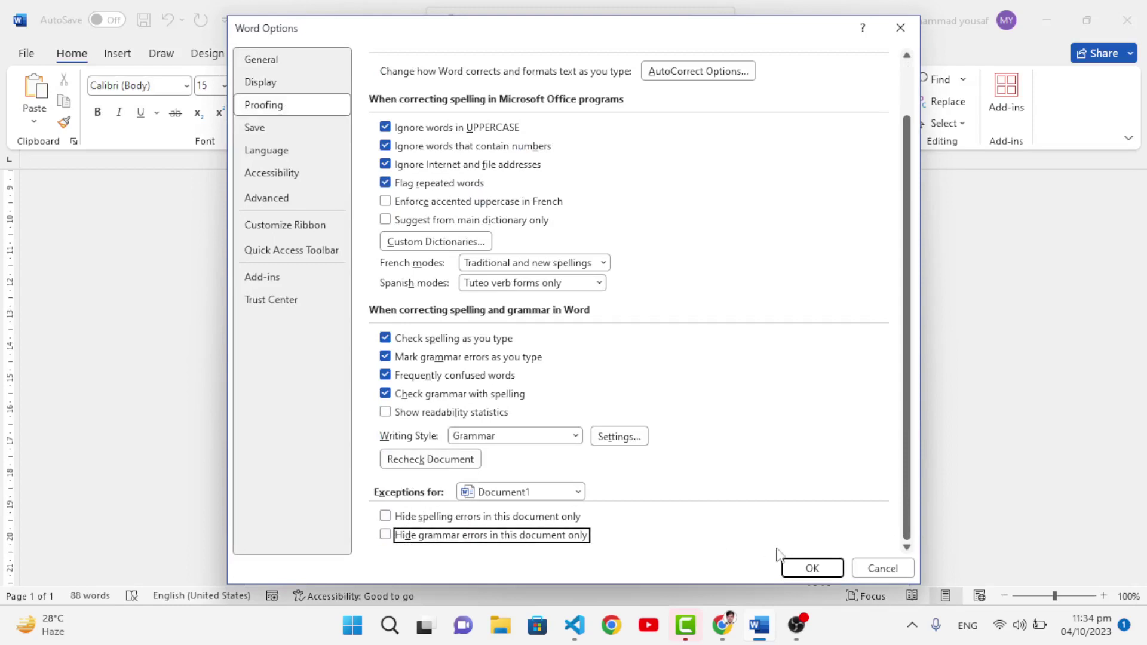
{"action": "left_click", "coordinate": [801, 570]}
Select the words "dfdfdfd" and "dfdfdf" in turn and review the document from its beginning.
{"action": "double_click", "coordinate": [574, 466]}
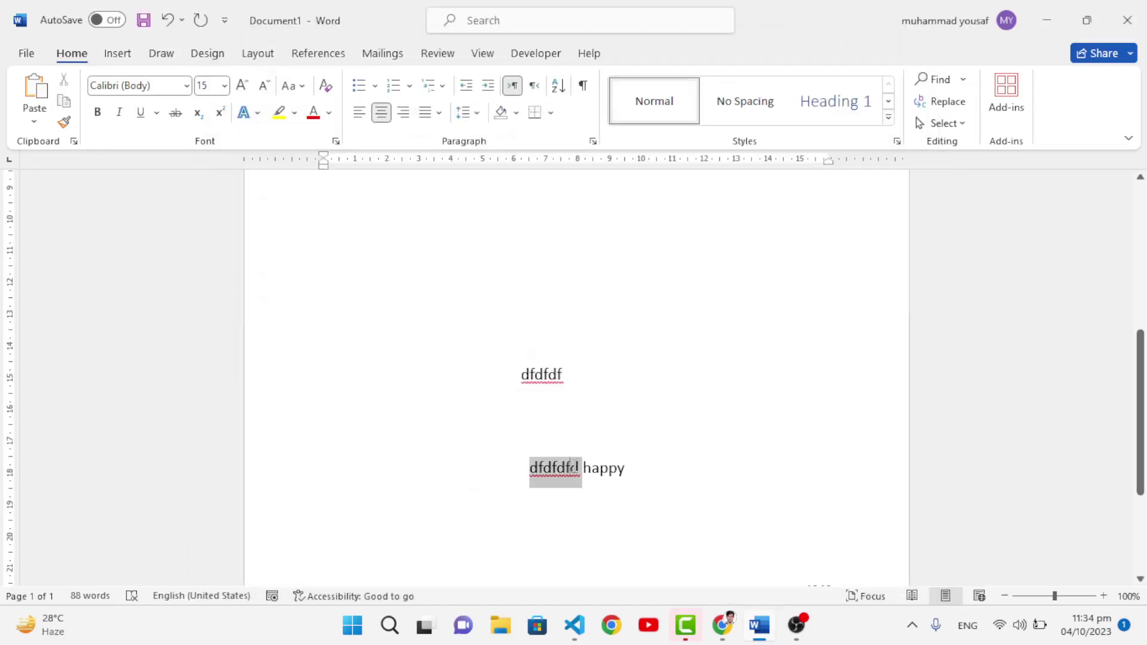
{"action": "double_click", "coordinate": [542, 374]}
{"action": "scroll", "coordinate": [591, 443], "scroll_direction": "up", "scroll_amount": 3}
{"action": "scroll", "coordinate": [591, 443], "scroll_direction": "up", "scroll_amount": 8}
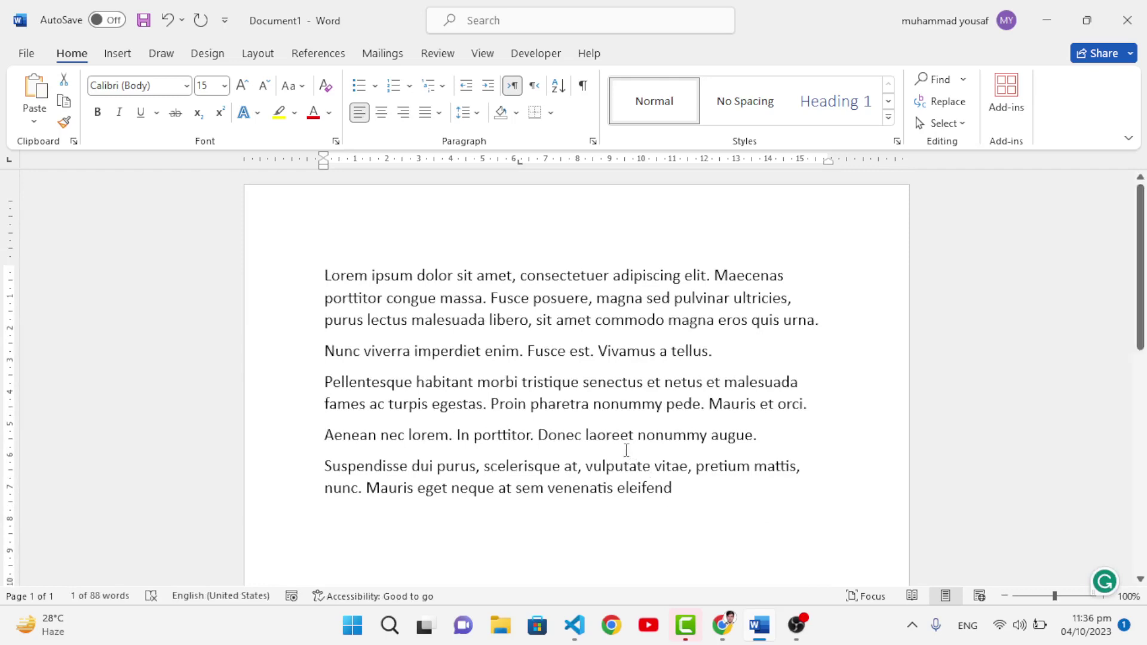
{"action": "scroll", "coordinate": [589, 402], "scroll_direction": "down", "scroll_amount": 6}
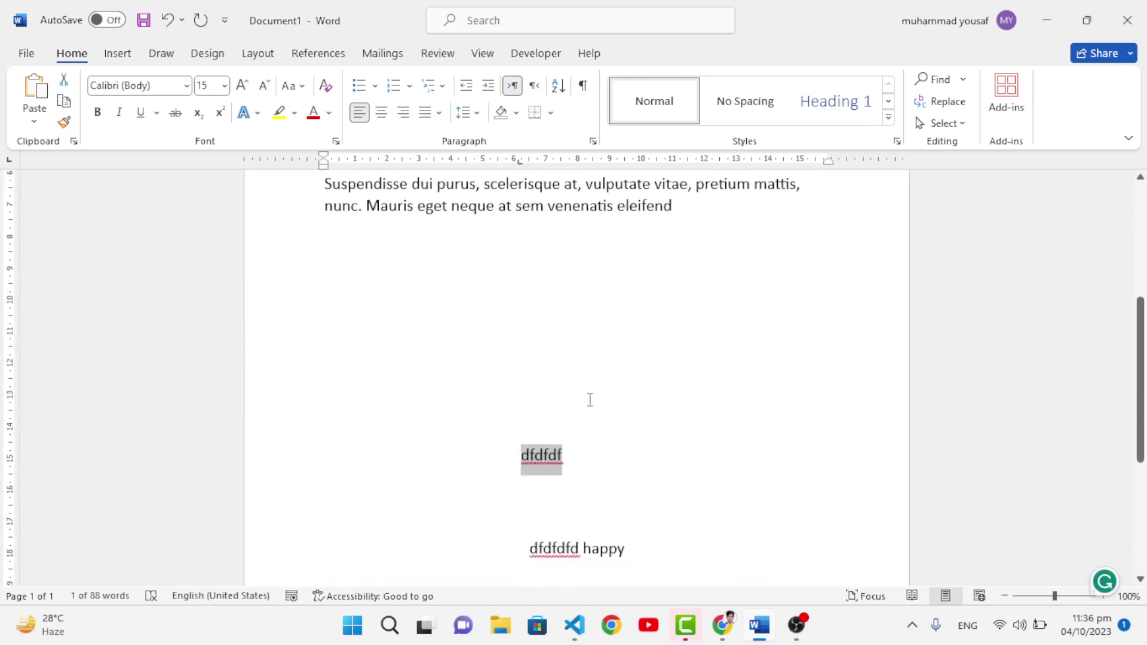
{"action": "scroll", "coordinate": [590, 400], "scroll_direction": "up", "scroll_amount": 2}
Add the line "Learn and Earn with" plus the author's first name below the last paragraph, and start a new line.
{"action": "left_click", "coordinate": [564, 314]}
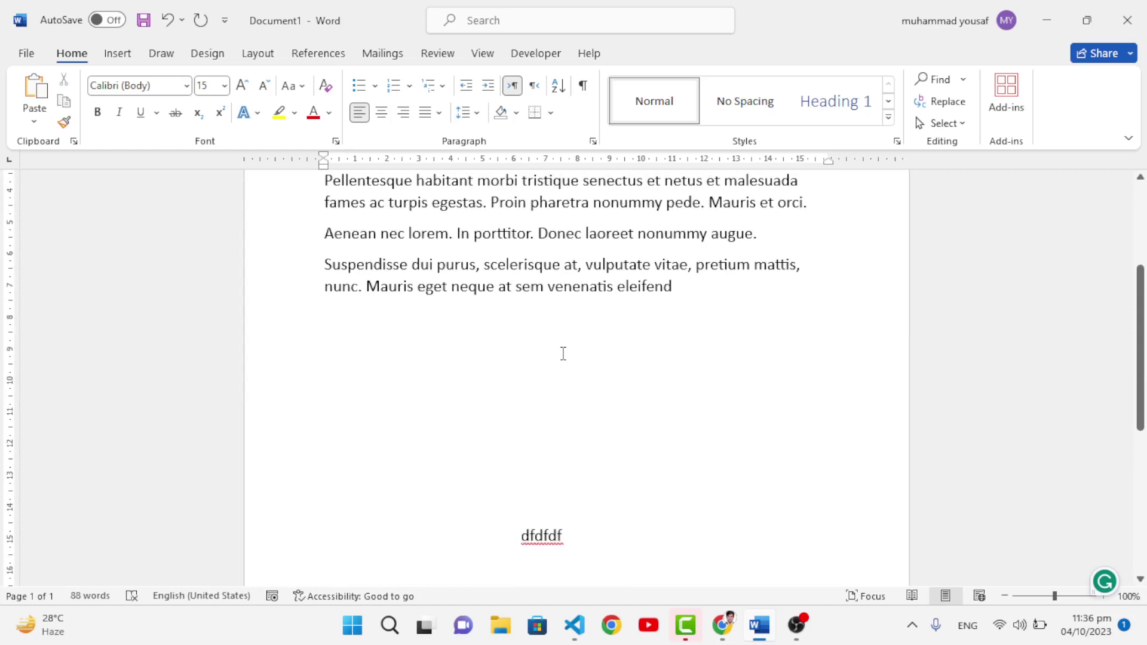
{"action": "scroll", "coordinate": [541, 344], "scroll_direction": "up", "scroll_amount": 3}
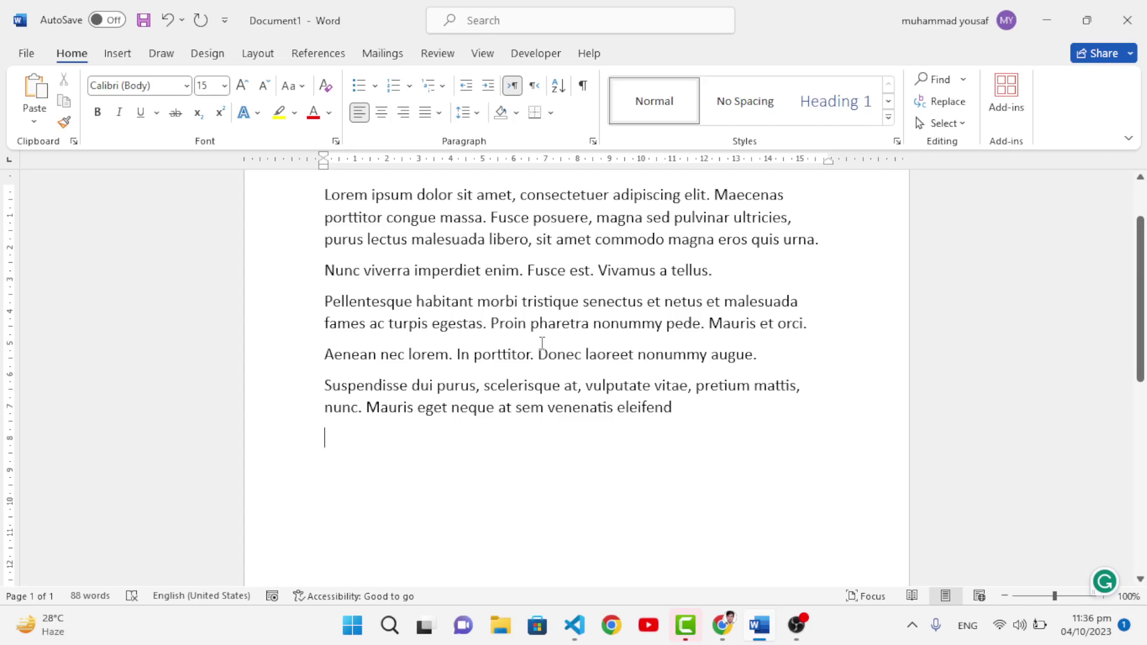
{"action": "scroll", "coordinate": [541, 354], "scroll_direction": "down", "scroll_amount": 1}
{"action": "scroll", "coordinate": [538, 370], "scroll_direction": "up", "scroll_amount": 3}
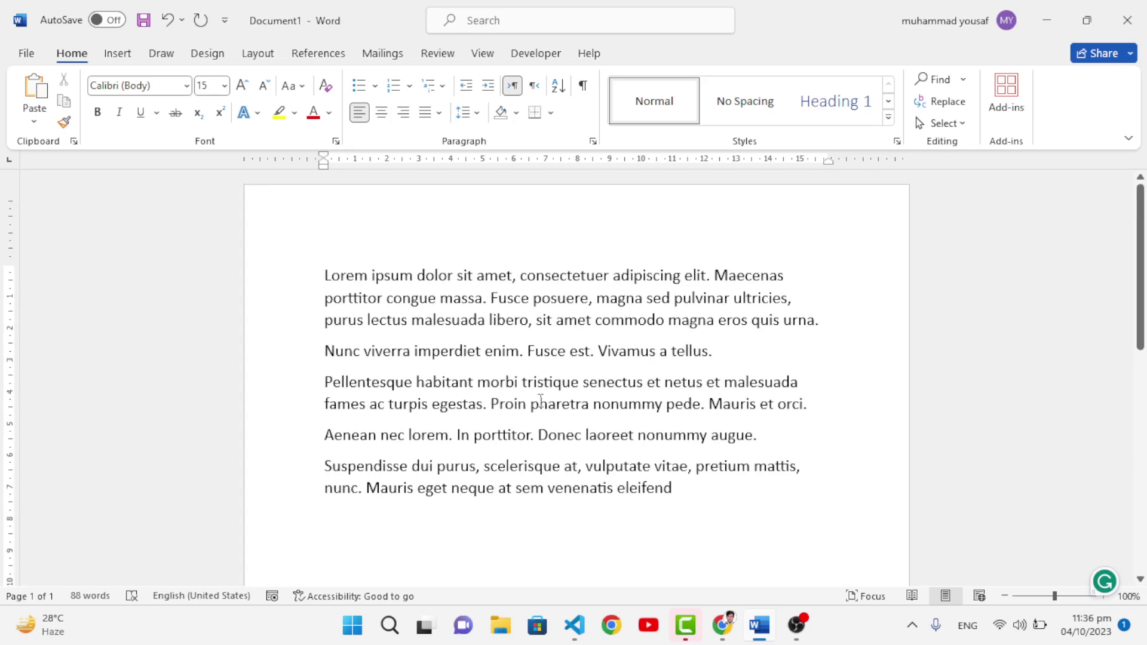
{"action": "type", "text": "Lear"}
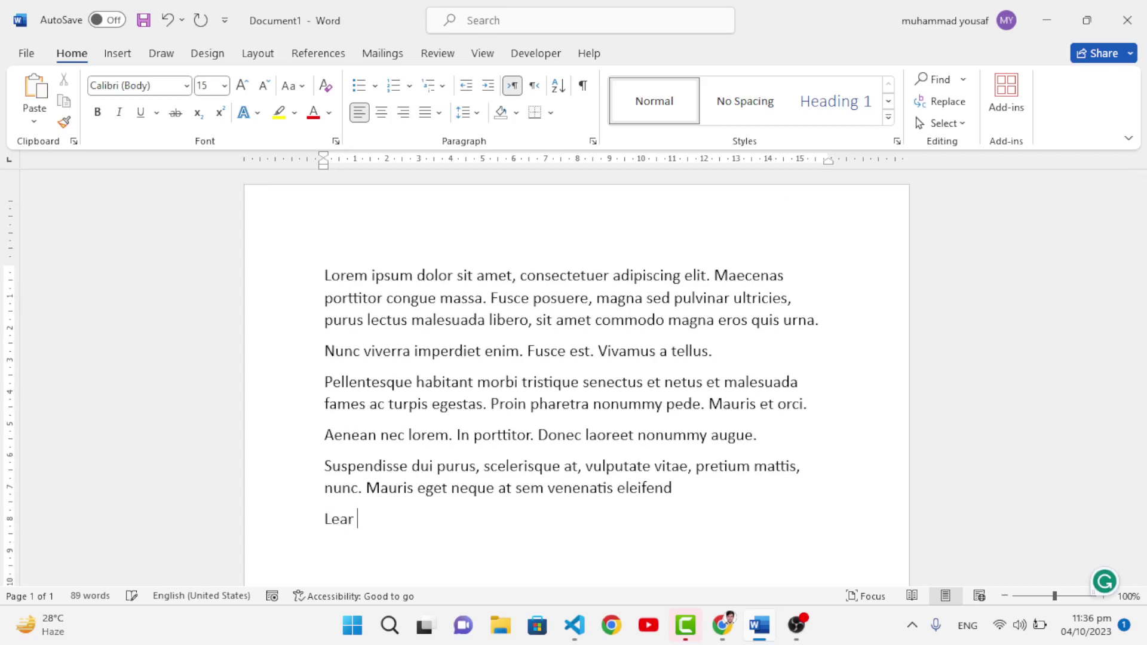
{"action": "type", "text": "n and Earn with yo"}
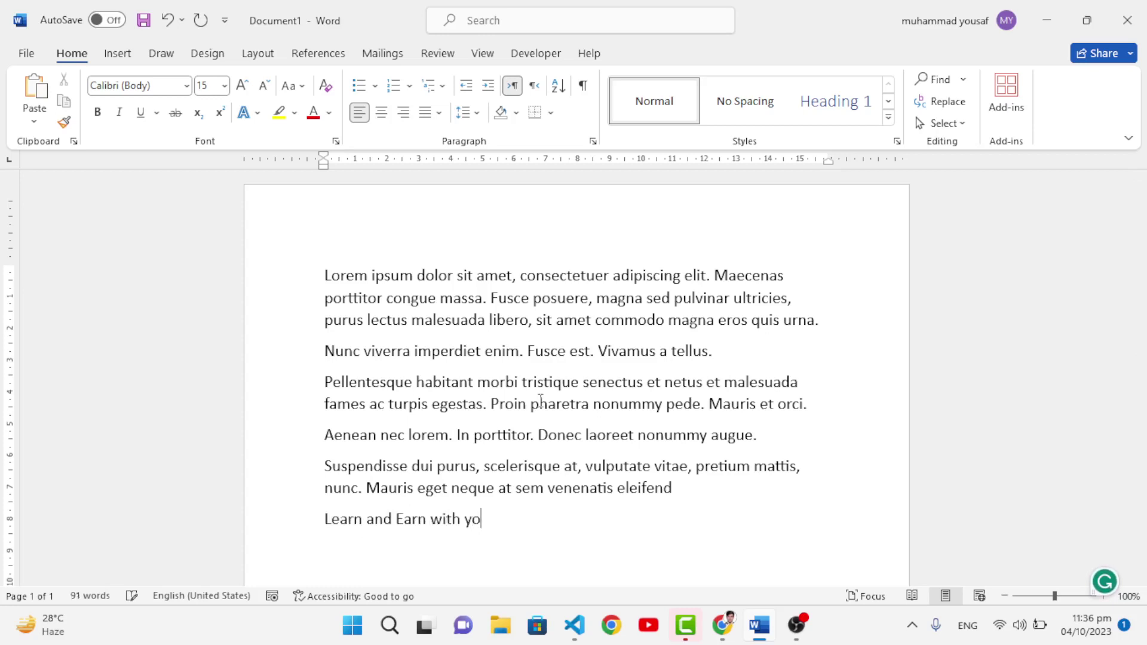
{"action": "type", "text": "usof"}
{"action": "key", "text": "Return"}
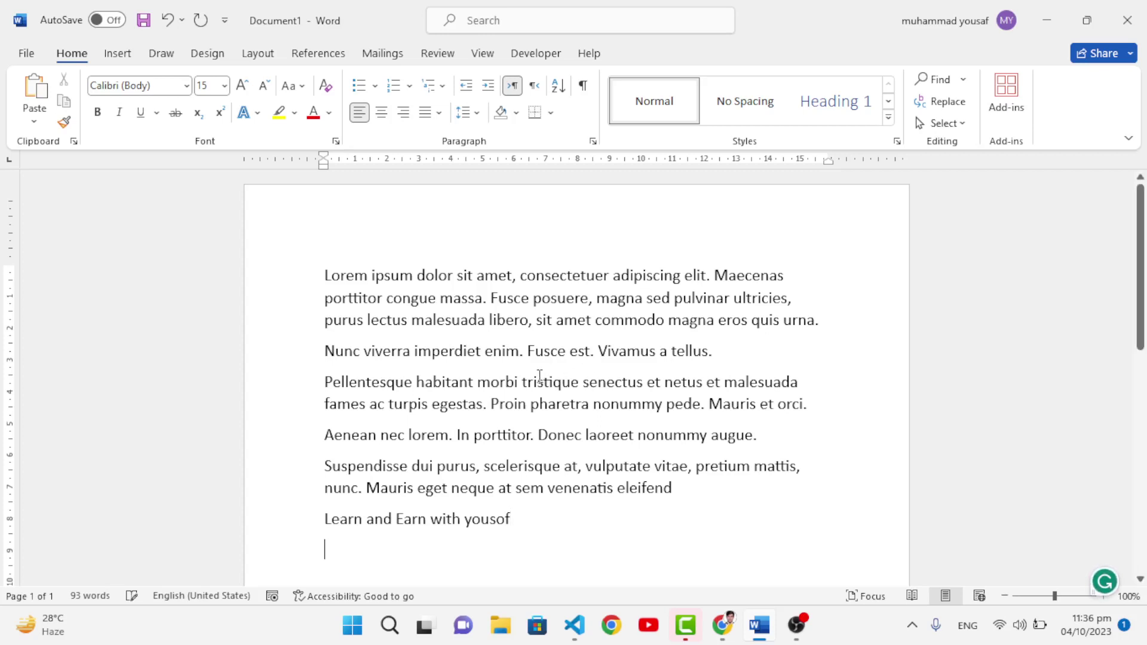
Start an AutoCorrect entry from the symbol settings, using plain text and "lewy" as the text to replace.
{"action": "scroll", "coordinate": [537, 376], "scroll_direction": "down", "scroll_amount": 1}
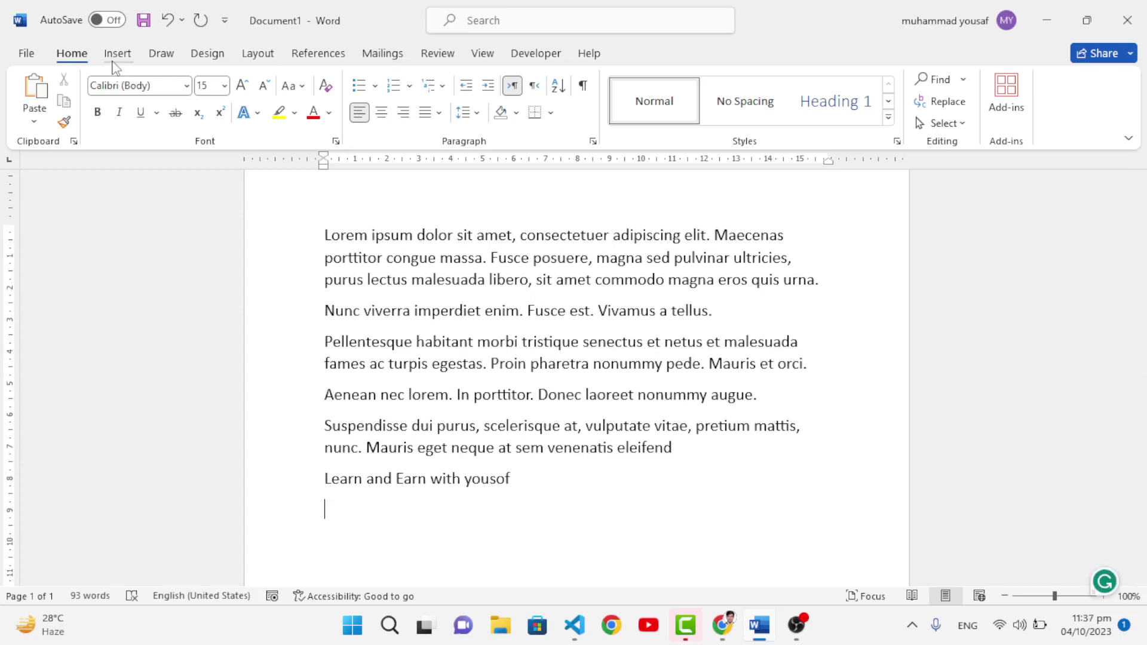
{"action": "left_click", "coordinate": [117, 59]}
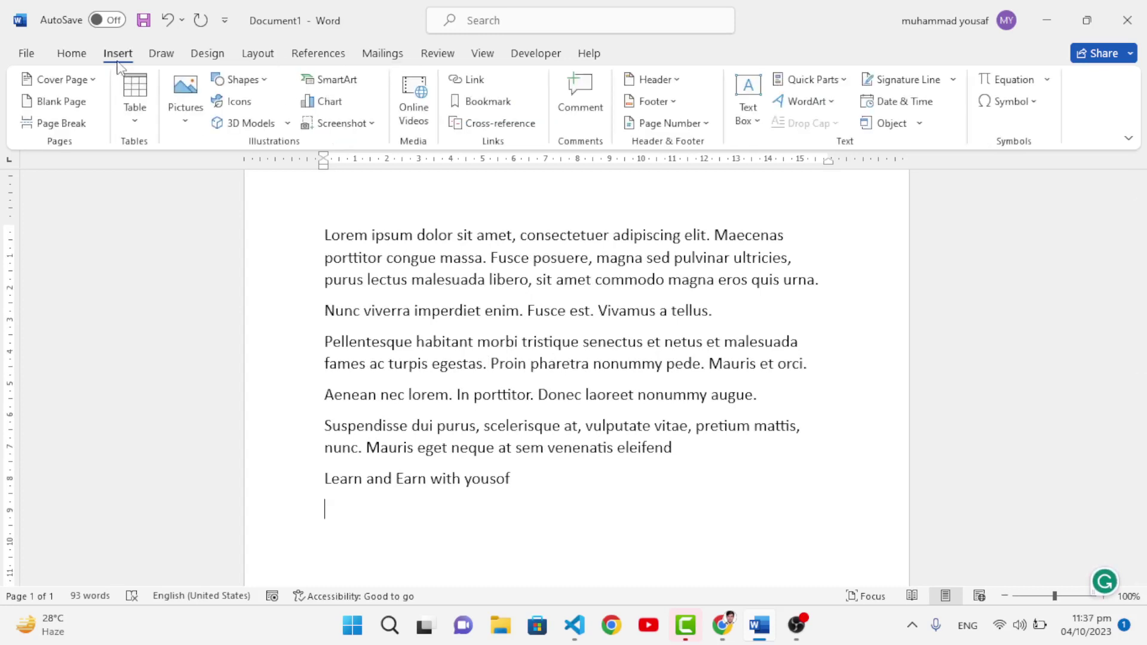
{"action": "left_click", "coordinate": [1008, 103]}
{"action": "left_click", "coordinate": [1009, 236]}
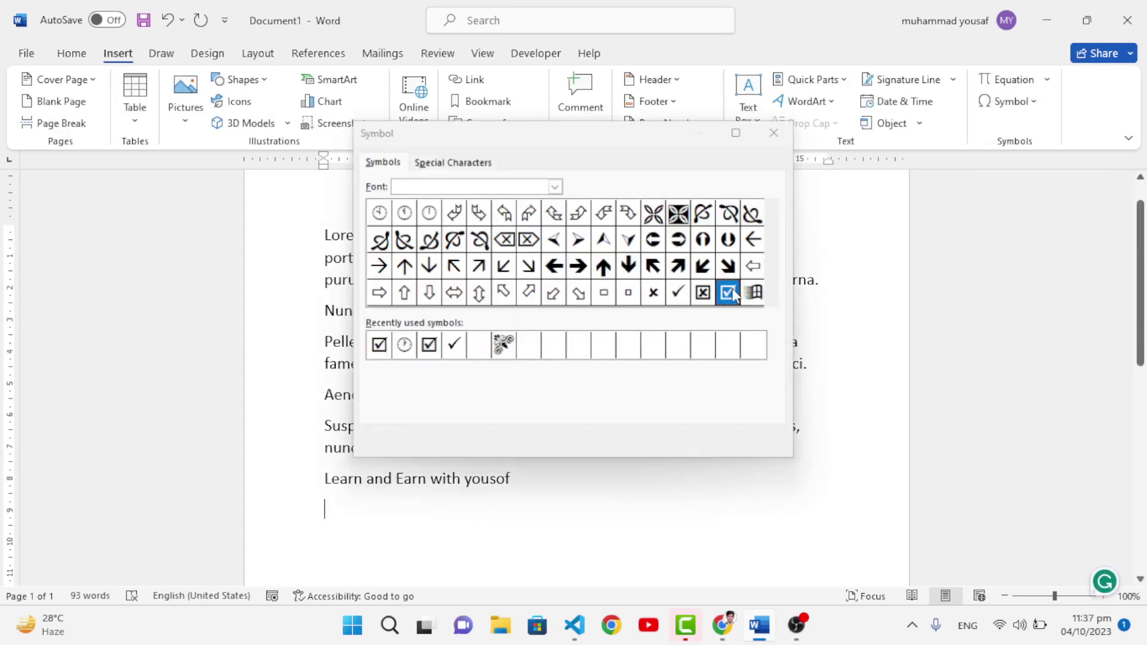
{"action": "left_click", "coordinate": [398, 412]}
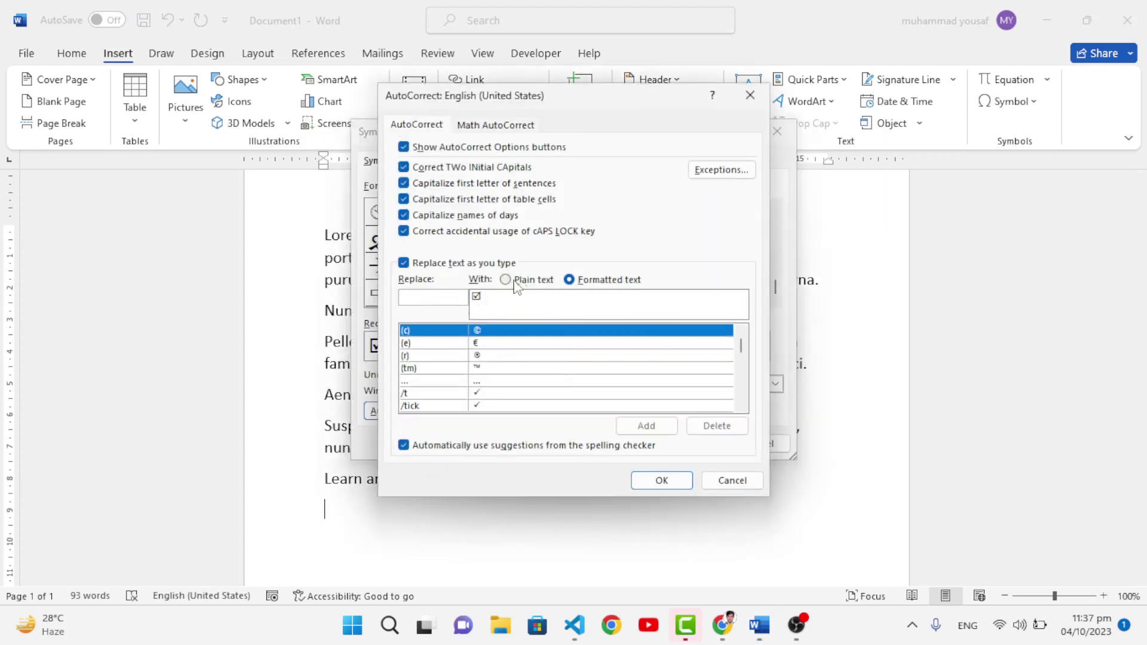
{"action": "left_click", "coordinate": [513, 280]}
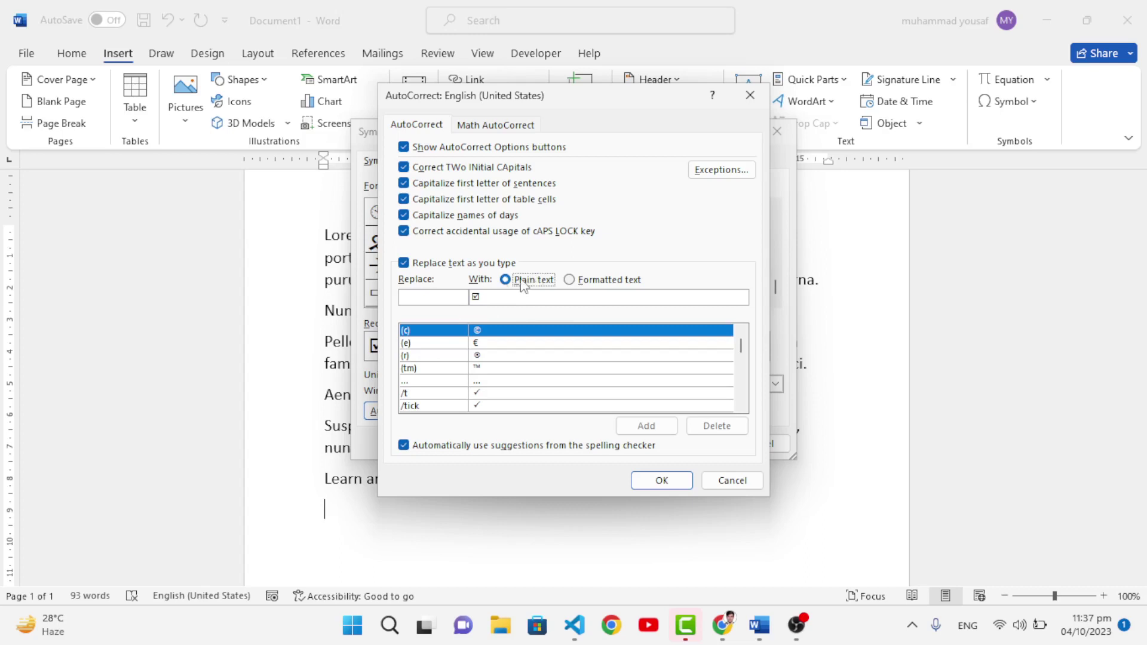
{"action": "left_click", "coordinate": [450, 298]}
{"action": "type", "text": "lewy"}
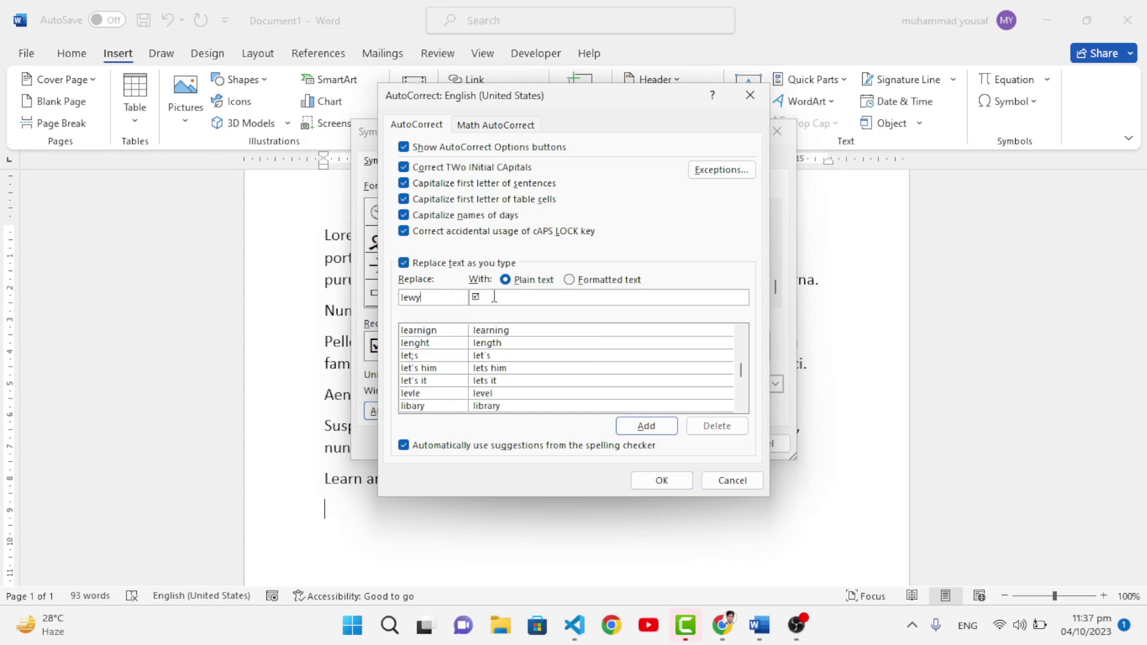
Set the replacement to "Learn and Eary with" plus the author's first name, add the entry and return to the document.
{"action": "key", "text": "BackSpace"}
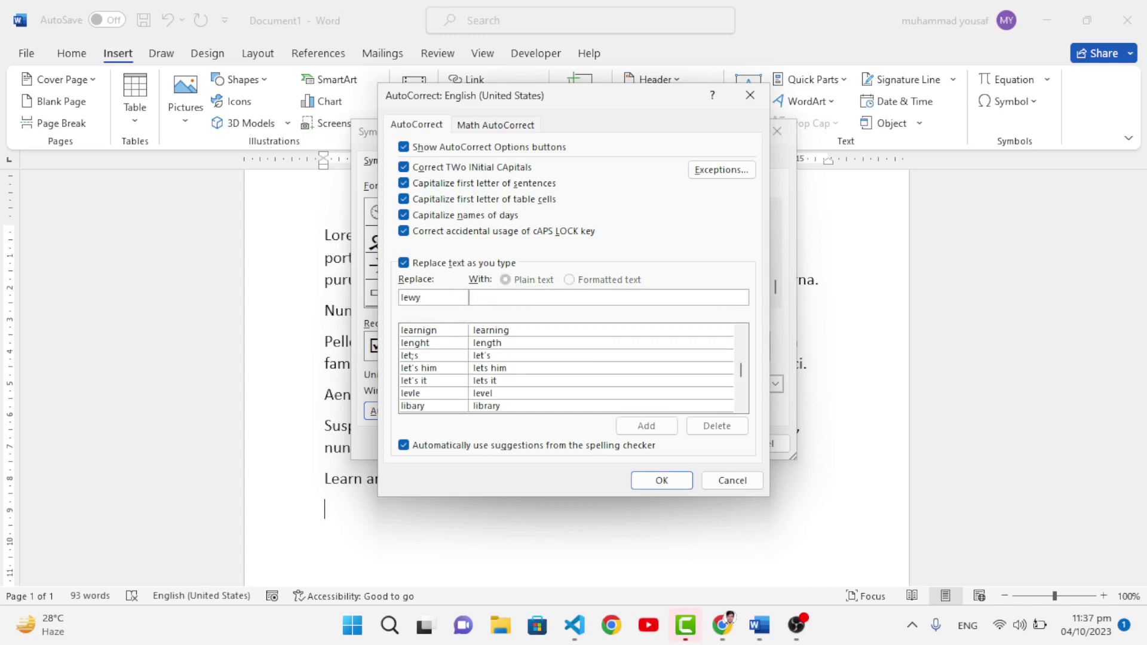
{"action": "type", "text": "Learn and Eary with Yousof"}
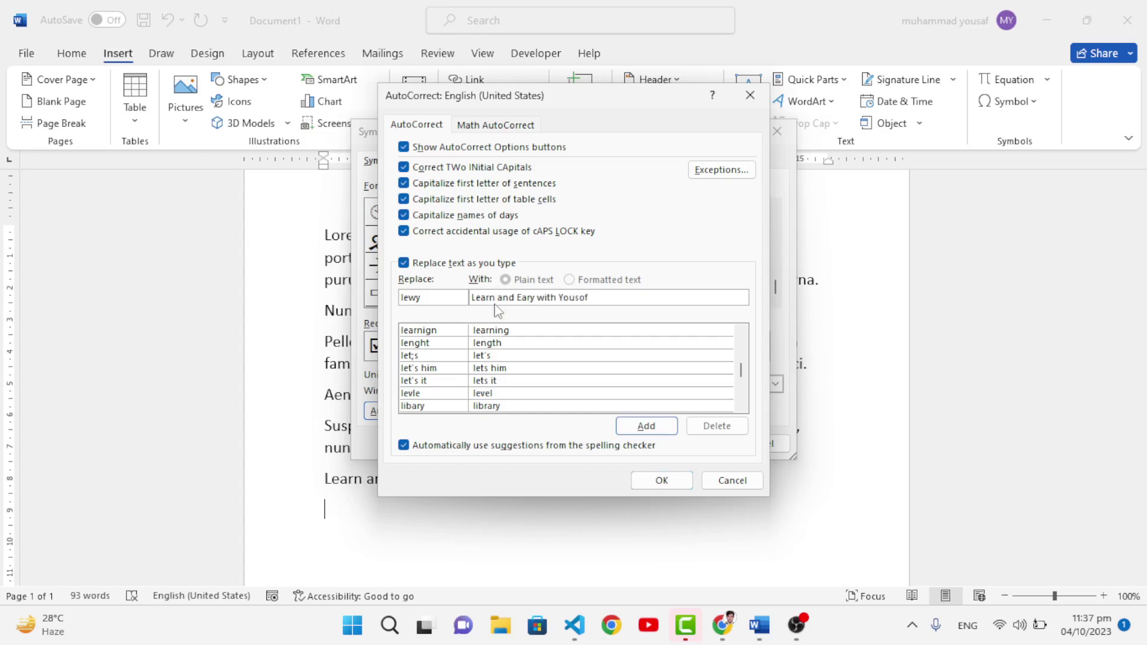
{"action": "left_click", "coordinate": [635, 426]}
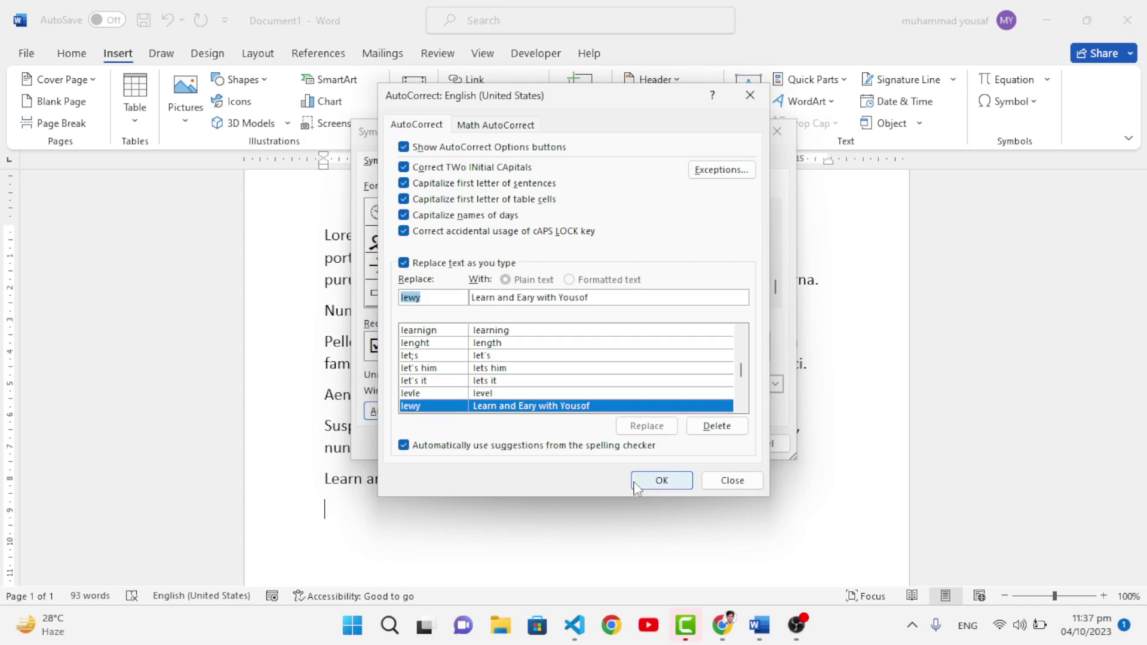
{"action": "left_click", "coordinate": [653, 482]}
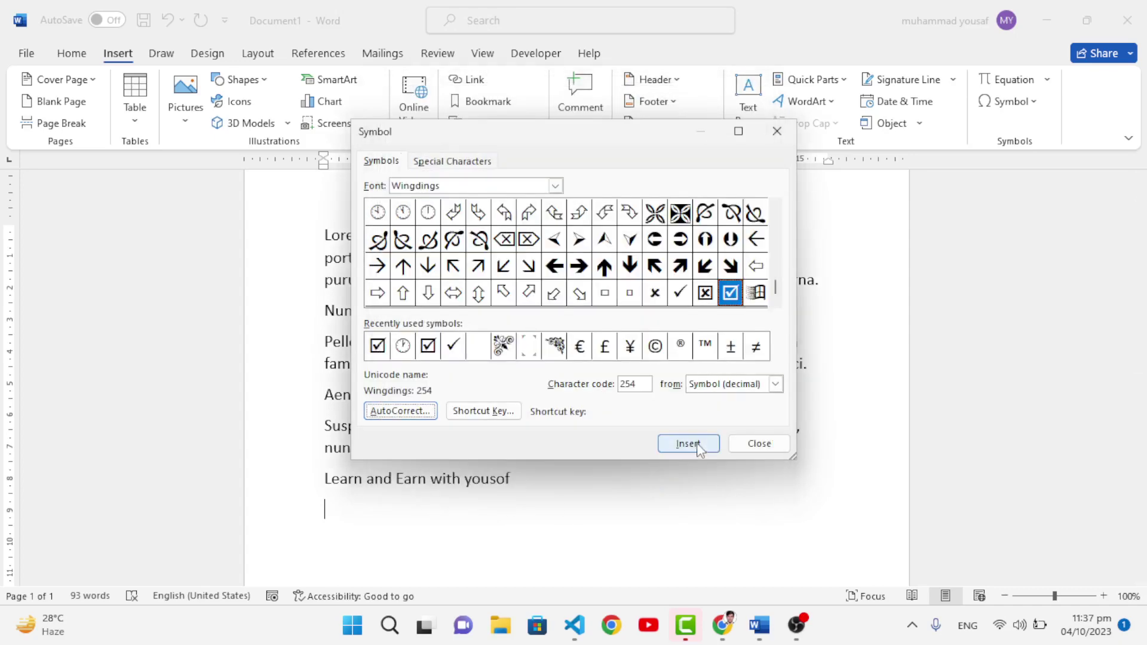
{"action": "left_click", "coordinate": [754, 444]}
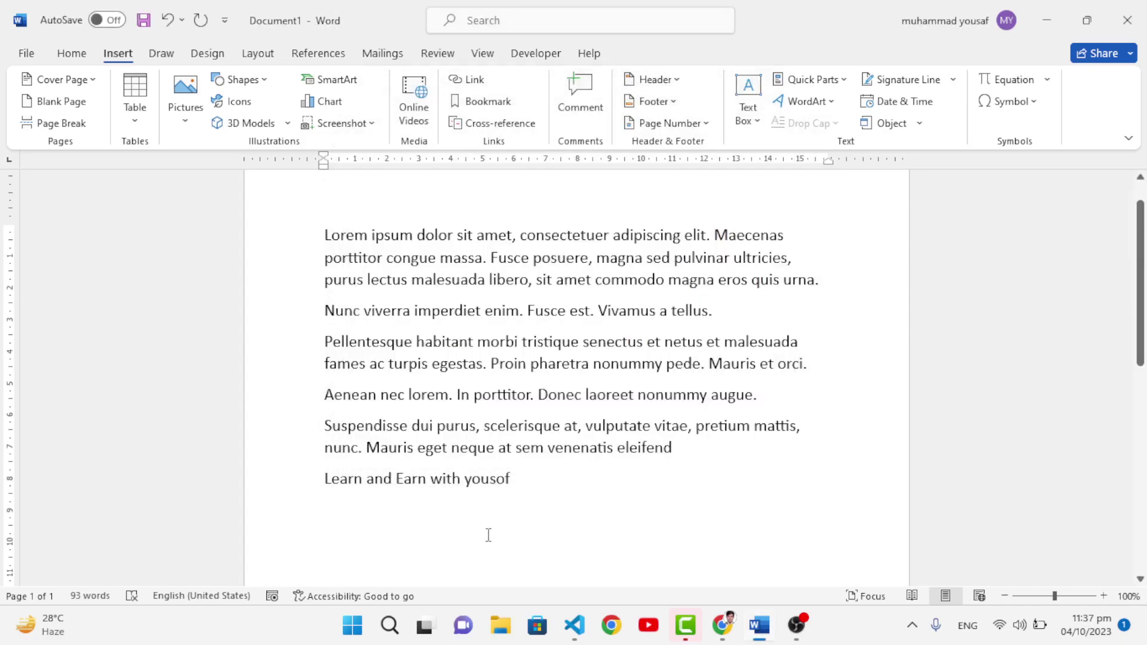
Expand the "lewy" AutoCorrect entry on the empty last line and start a new line below it.
{"action": "type", "text": "lew"}
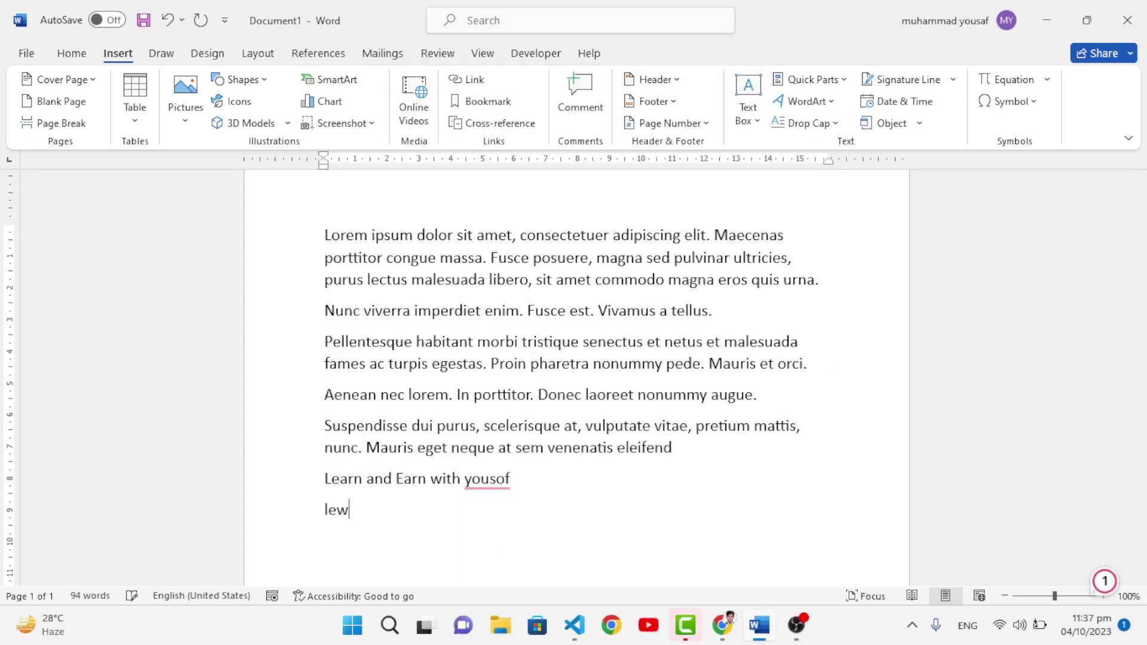
{"action": "type", "text": "y"}
{"action": "key", "text": "Return"}
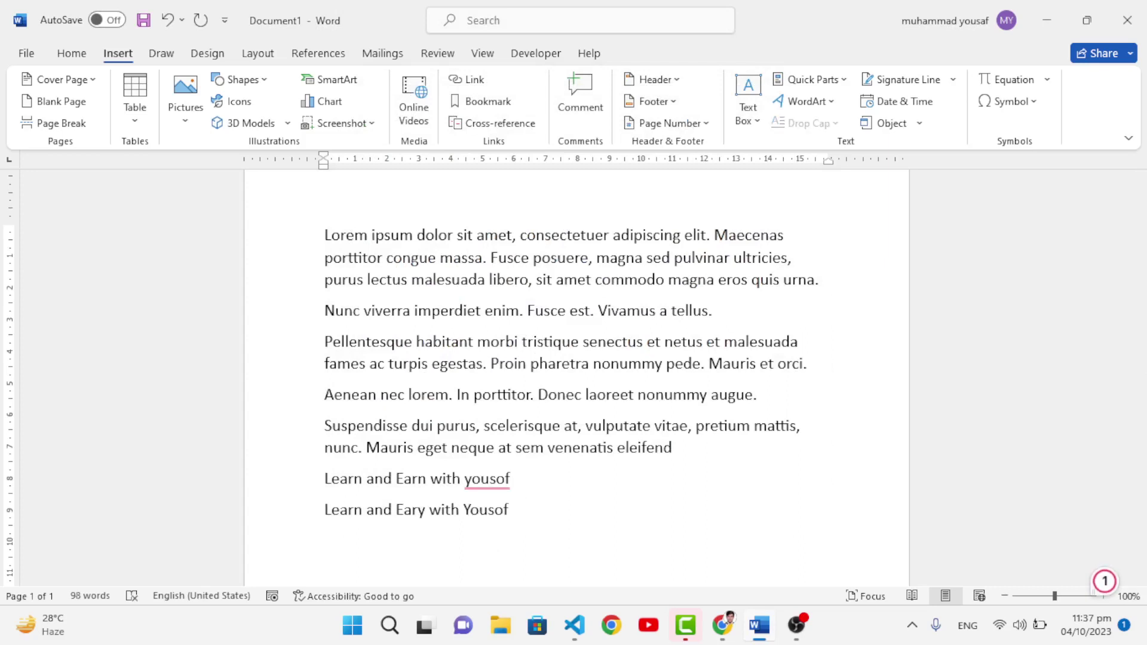
{"action": "key", "text": "BackSpace"}
{"action": "key", "text": "Return"}
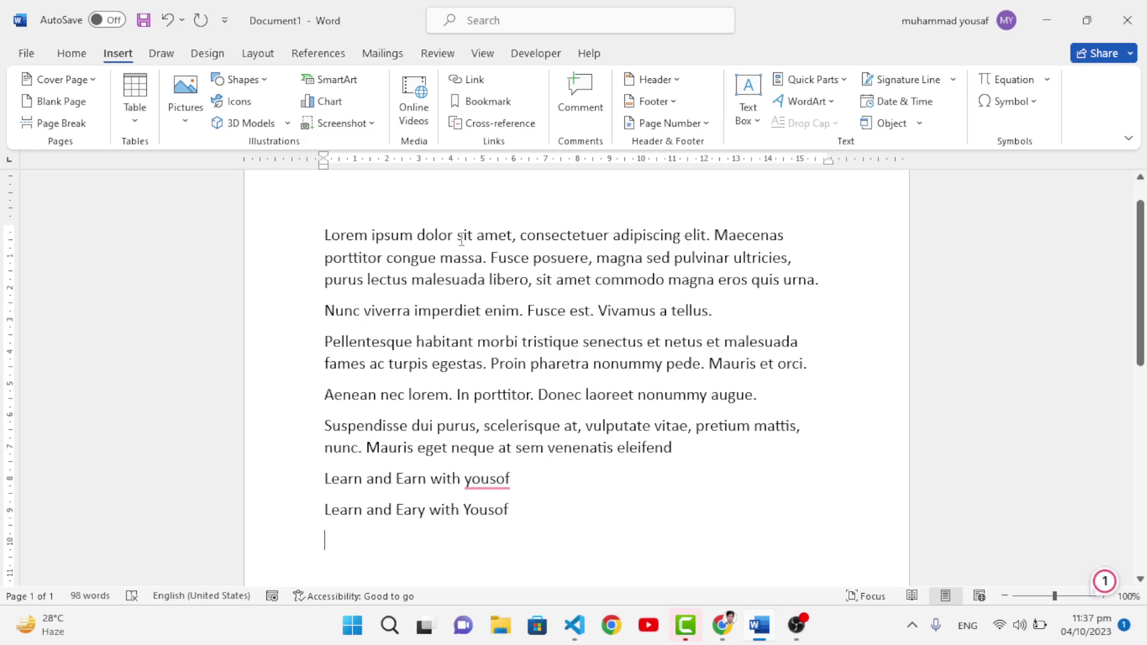
Insert a single right-pointing hand symbol (Wingdings 70) before "Lorem" in the first paragraph, removing the extra copy.
{"action": "left_click", "coordinate": [324, 232]}
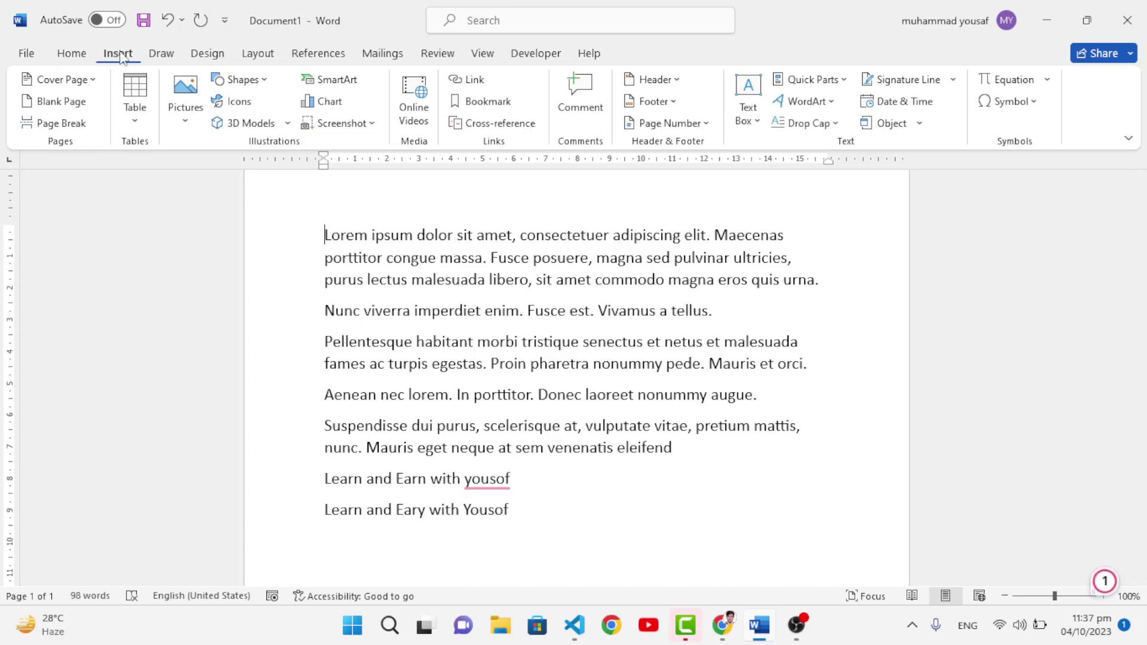
{"action": "left_click", "coordinate": [1010, 101]}
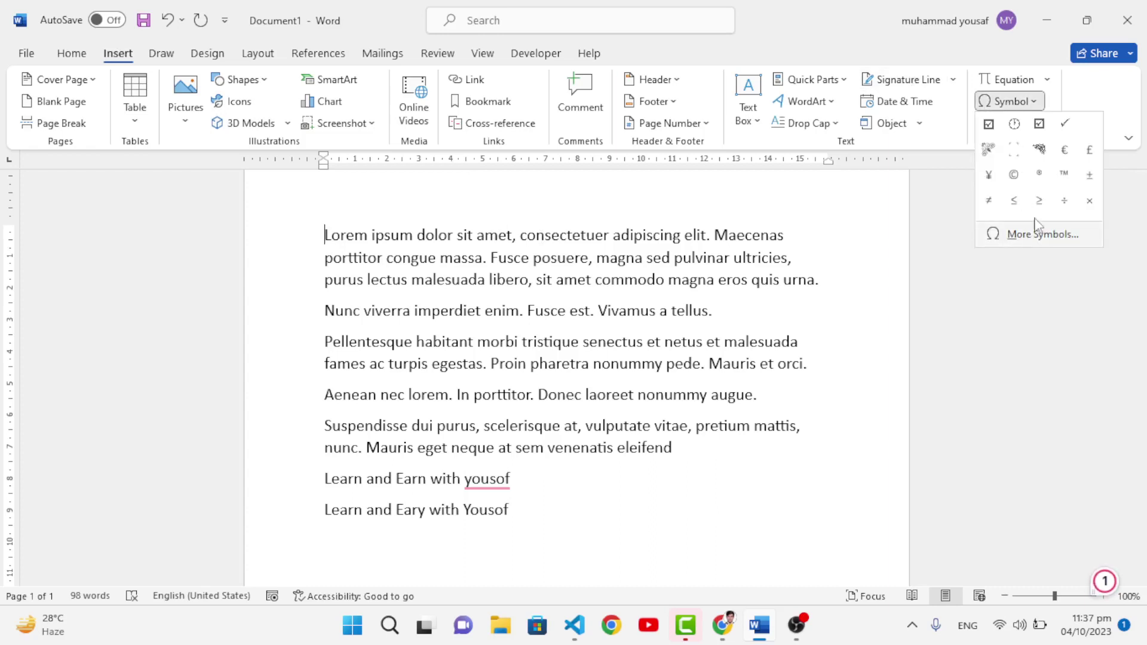
{"action": "left_click", "coordinate": [1039, 234]}
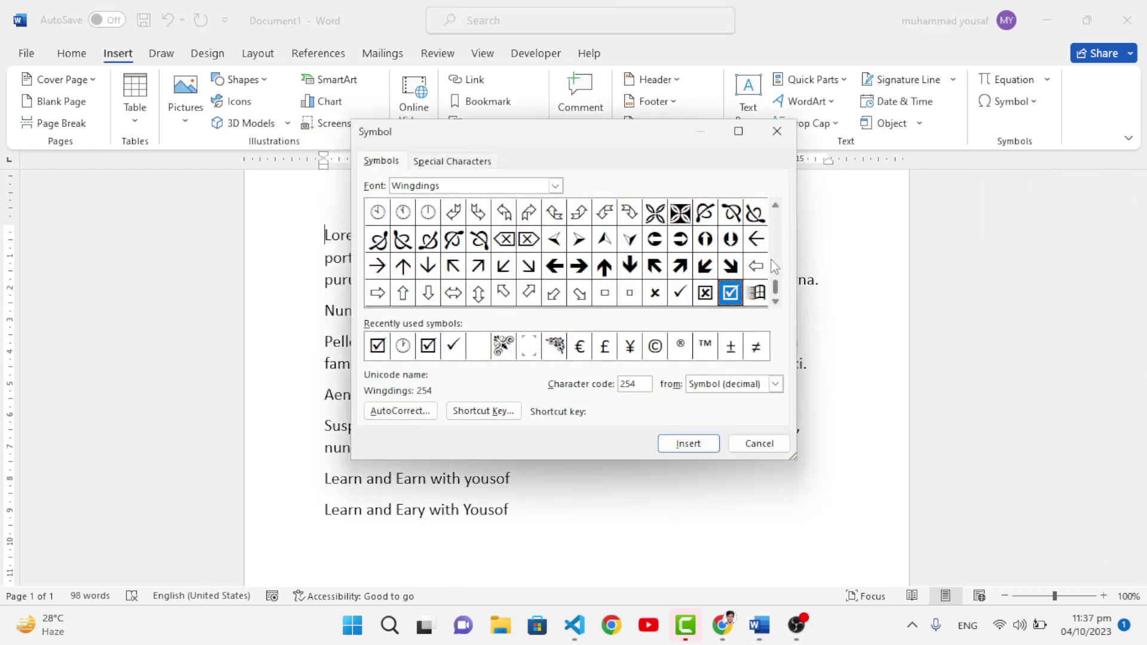
{"action": "left_click_drag", "start_coordinate": [776, 260], "coordinate": [774, 217]}
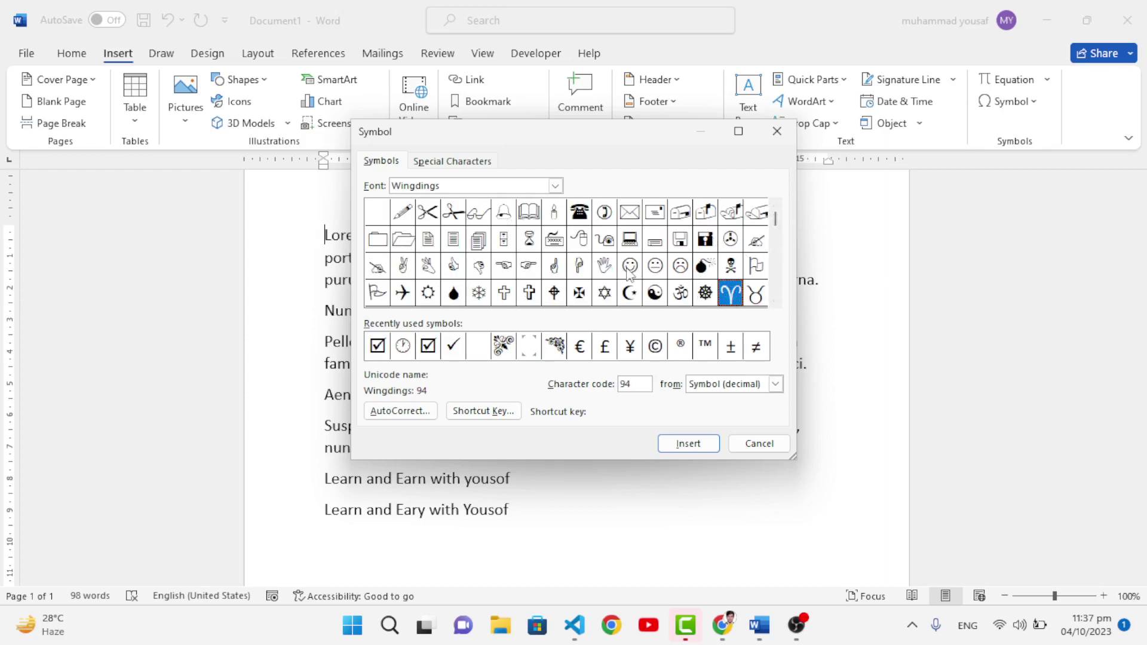
{"action": "double_click", "coordinate": [528, 266]}
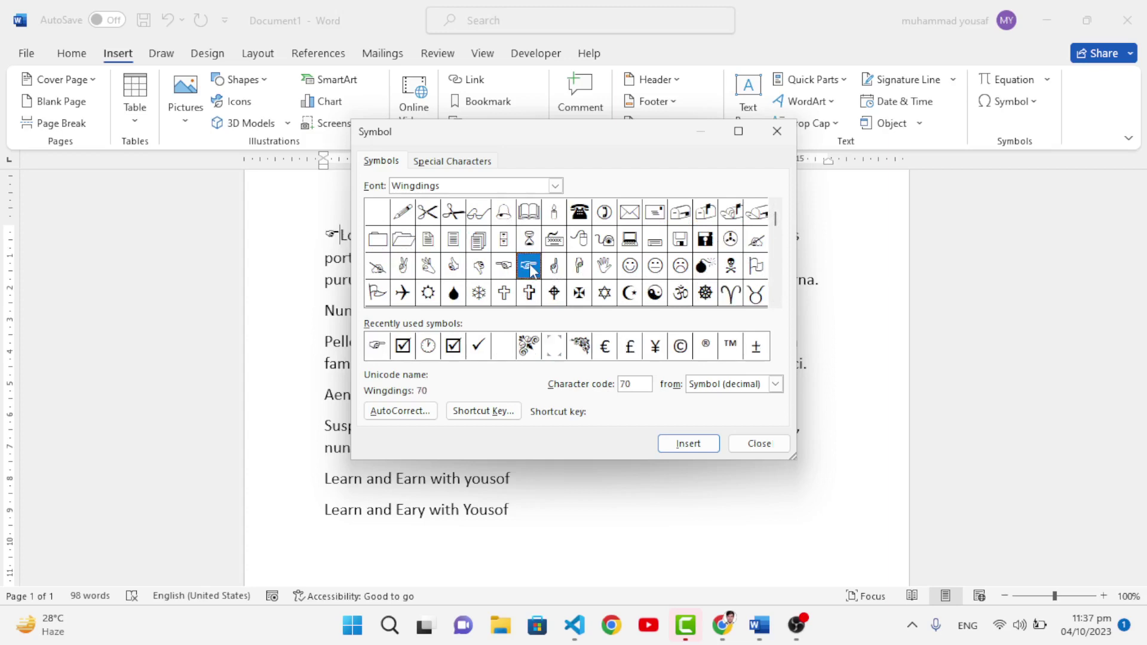
{"action": "left_click", "coordinate": [701, 452]}
{"action": "left_click", "coordinate": [758, 444]}
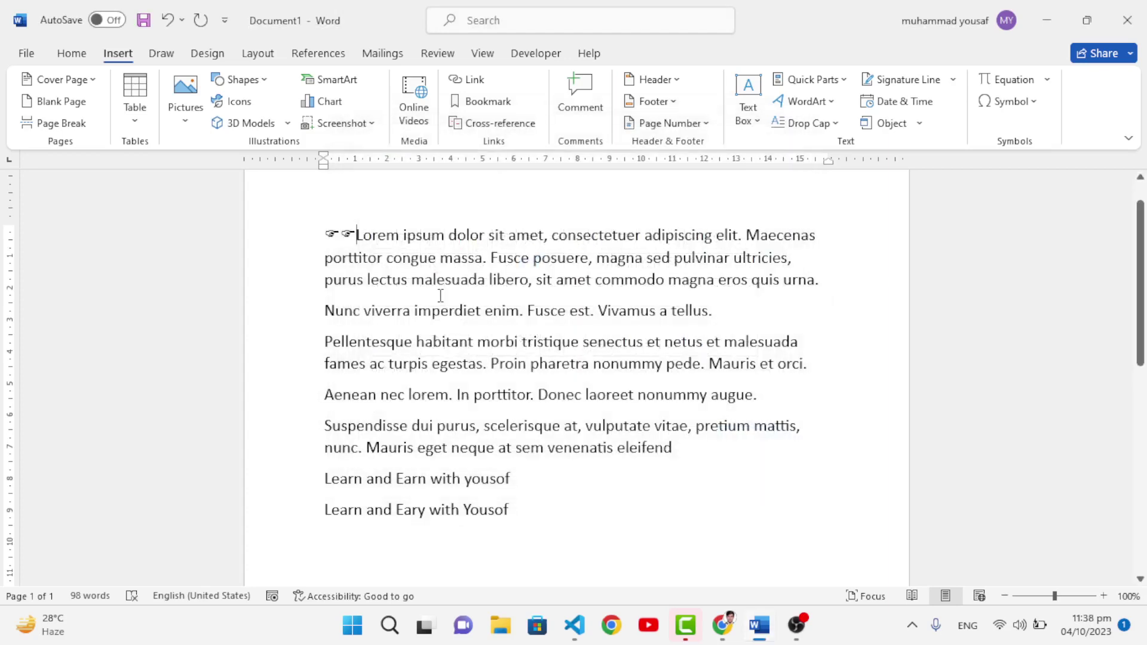
{"action": "key", "text": "BackSpace"}
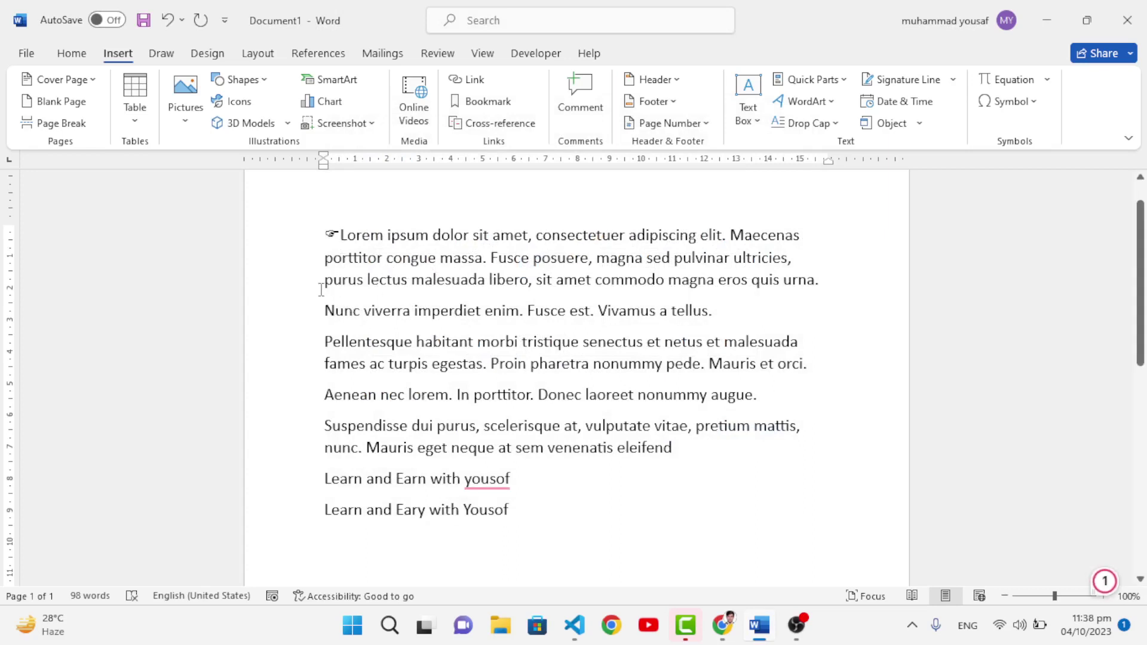
Assign the shortcut Ctrl+5 to the right-pointing hand symbol (Wingdings 70), saving the change in Normal.
{"action": "left_click", "coordinate": [326, 313]}
{"action": "left_click", "coordinate": [1010, 101]}
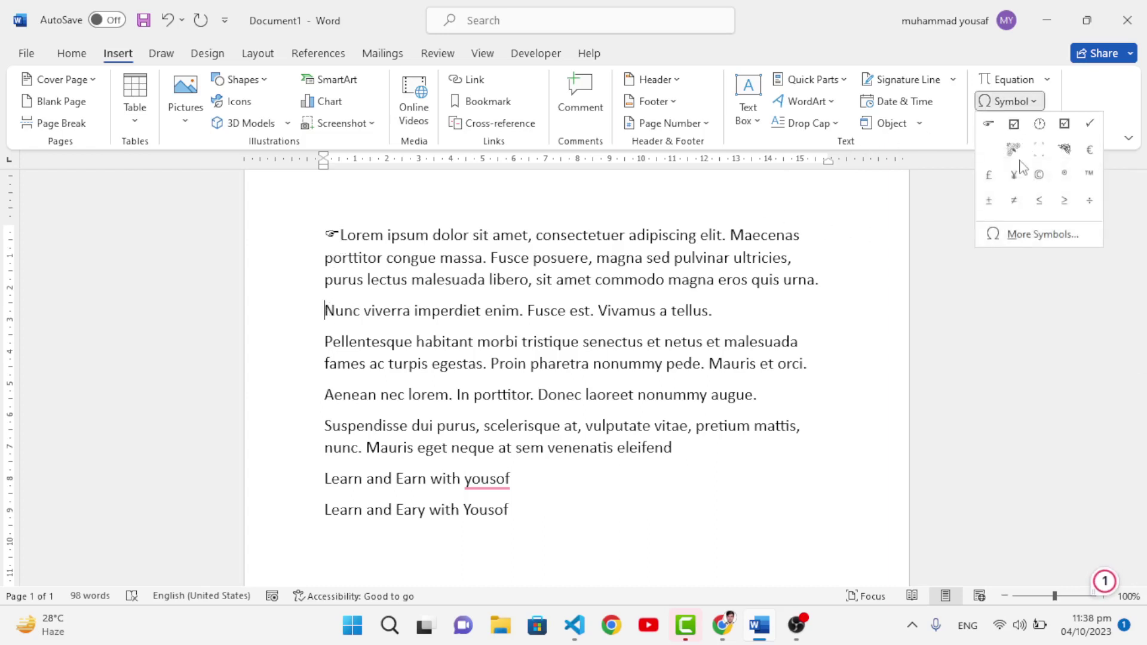
{"action": "left_click", "coordinate": [1016, 233]}
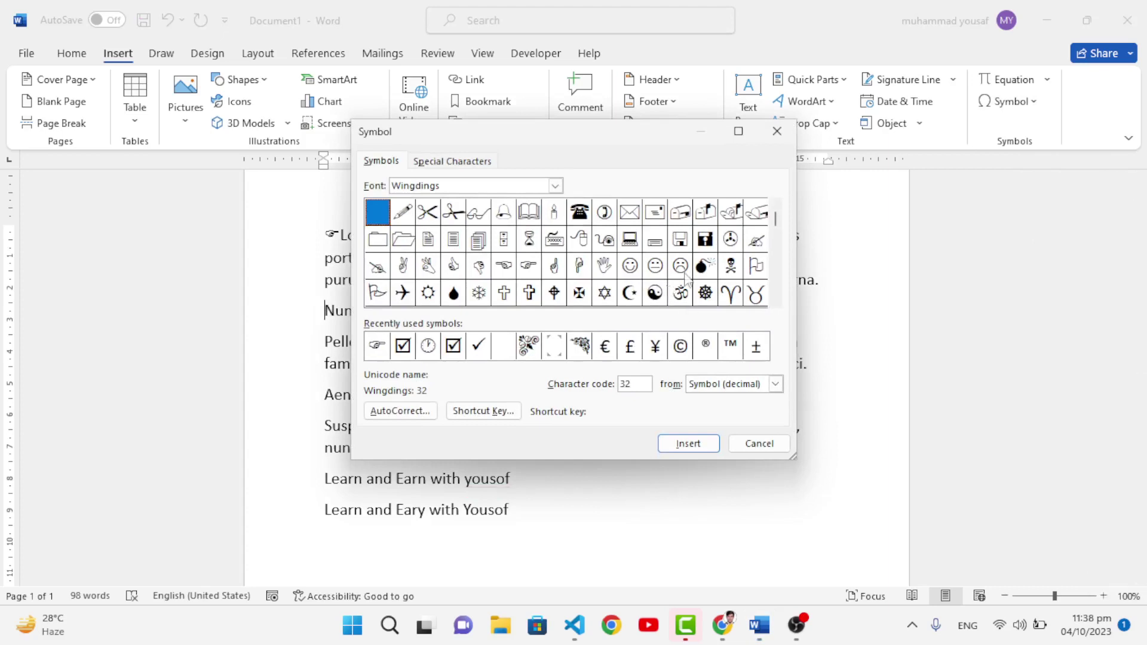
{"action": "left_click", "coordinate": [536, 272]}
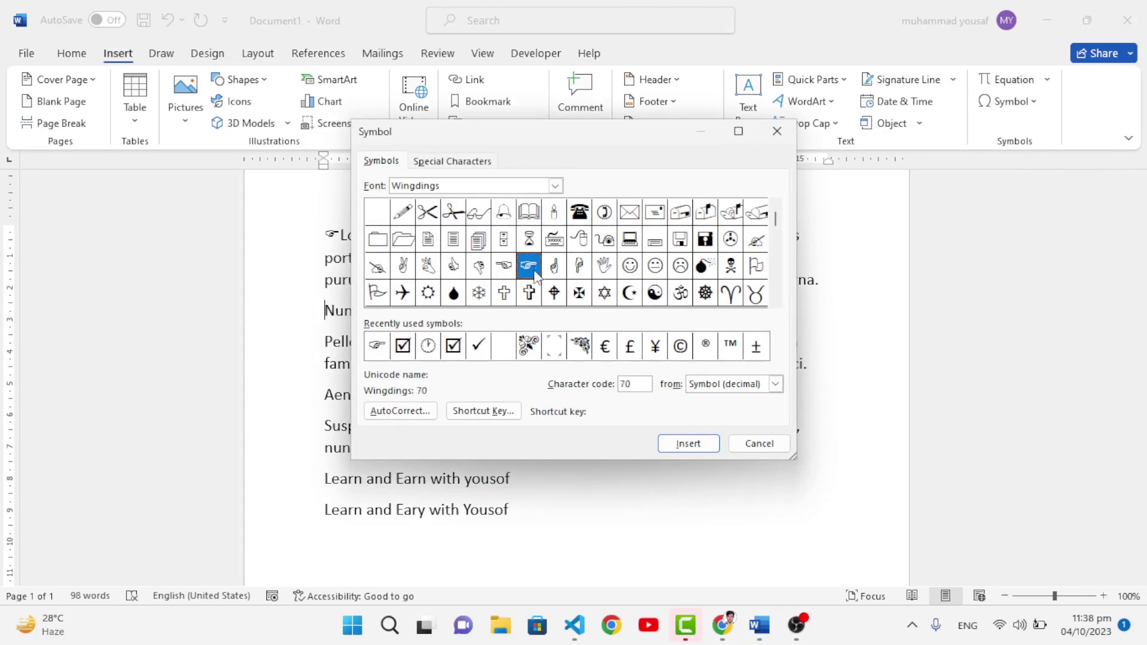
{"action": "left_click", "coordinate": [500, 413]}
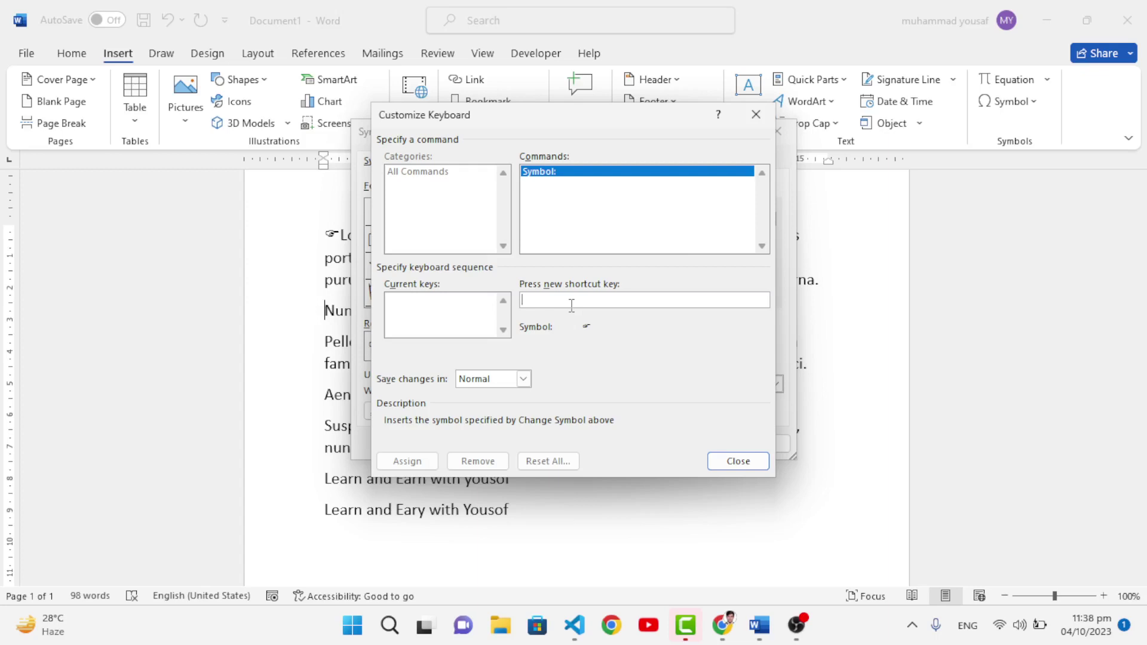
{"action": "key", "text": "ctrl+5"}
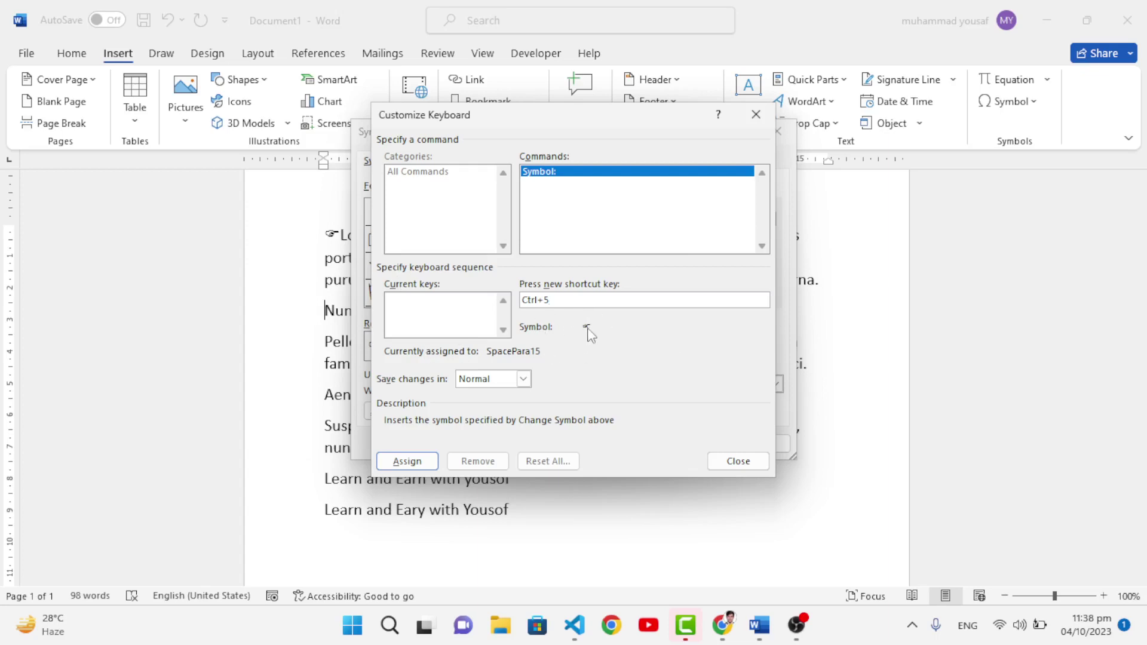
{"action": "left_click", "coordinate": [419, 467]}
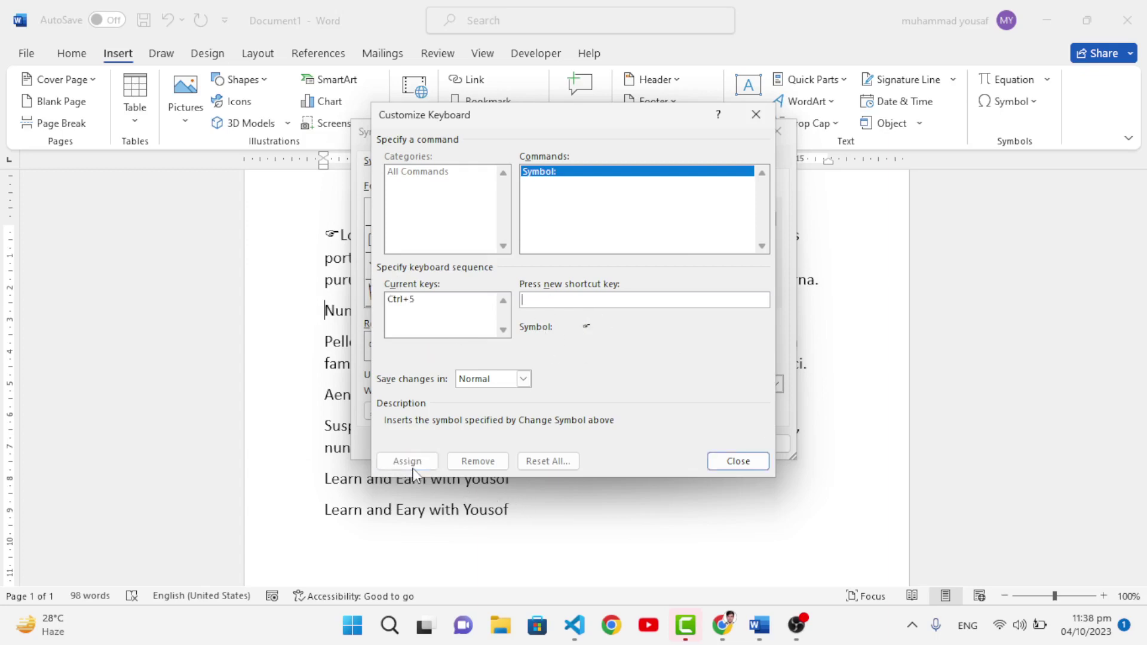
{"action": "left_click", "coordinate": [739, 462]}
{"action": "left_click", "coordinate": [756, 440]}
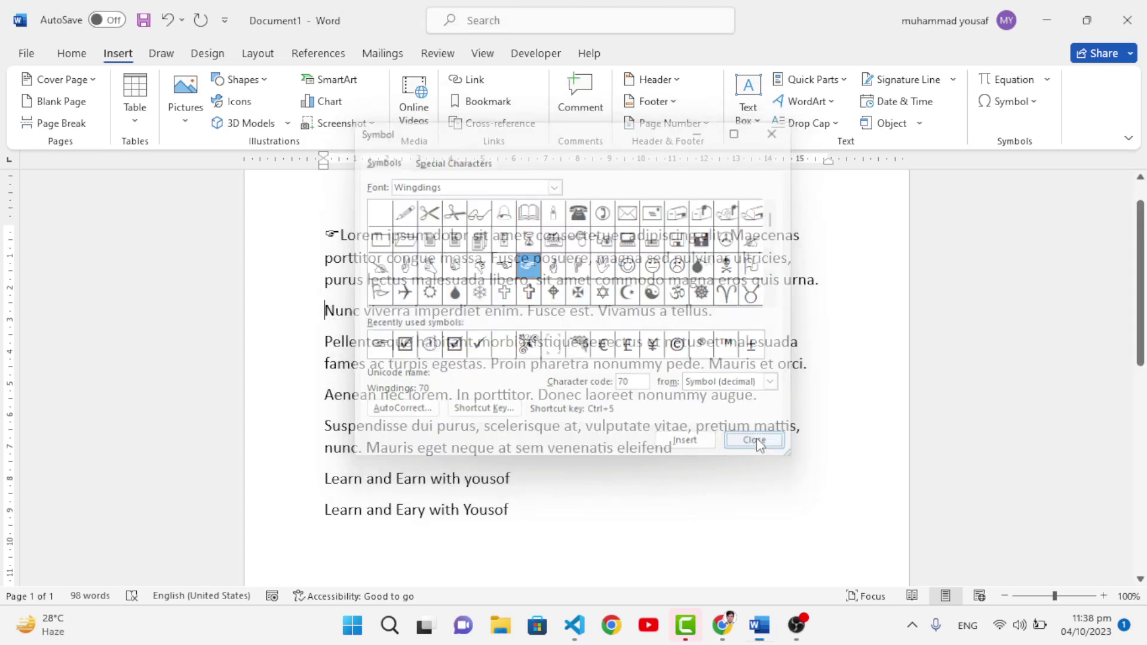
Use the symbol's assigned shortcut to insert the pointing hand before "Suspendisse", then select the symbol and clear the selection.
{"action": "left_click", "coordinate": [545, 510]}
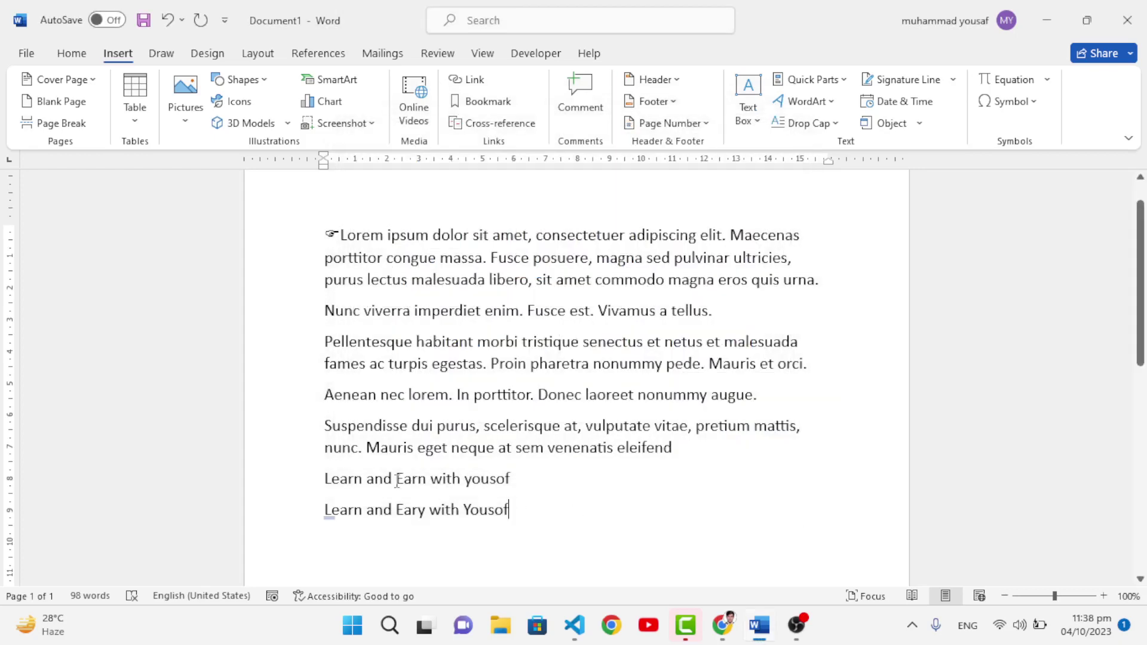
{"action": "left_click", "coordinate": [323, 424]}
{"action": "key", "text": "ctrl+5"}
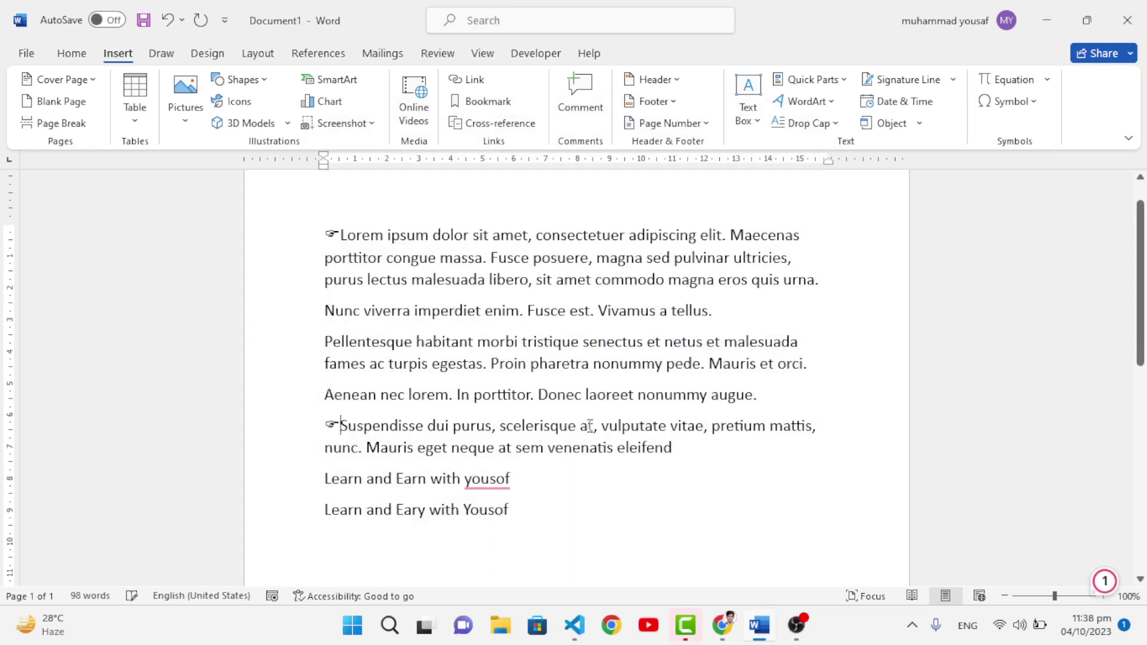
{"action": "double_click", "coordinate": [331, 426]}
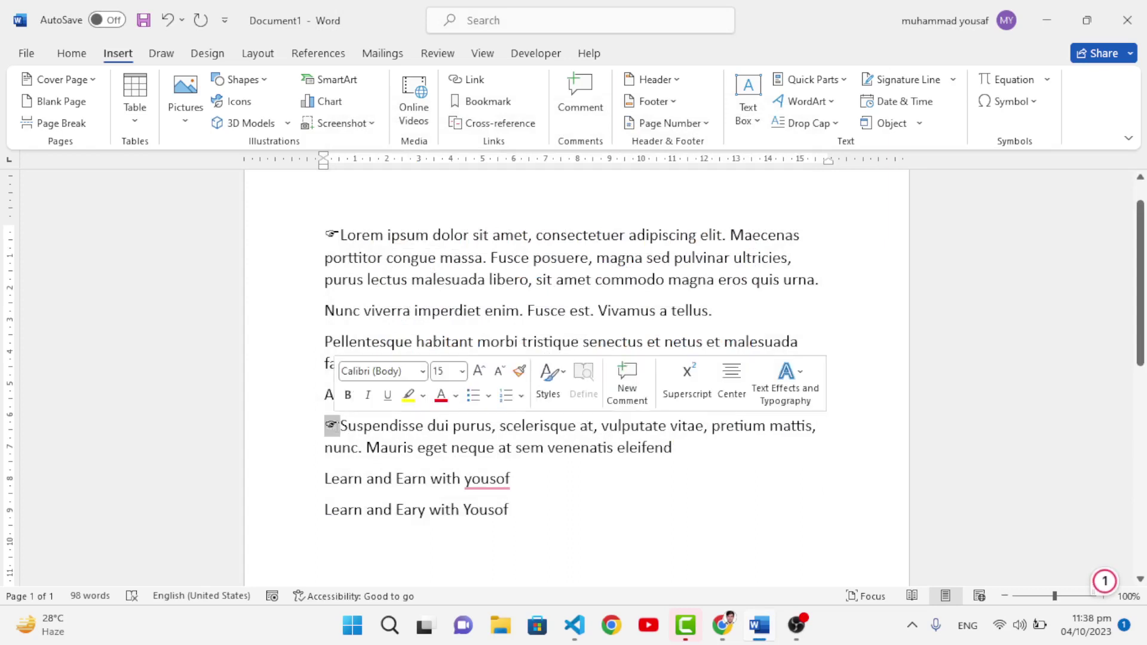
{"action": "left_click", "coordinate": [644, 450]}
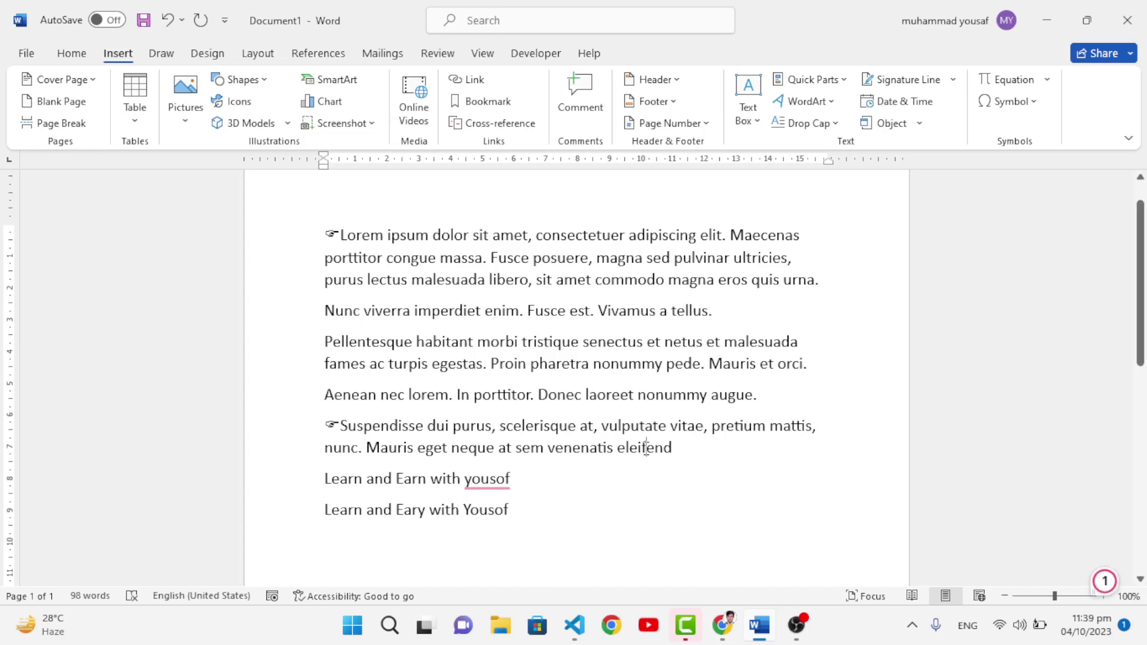
{"action": "left_click", "coordinate": [853, 639]}
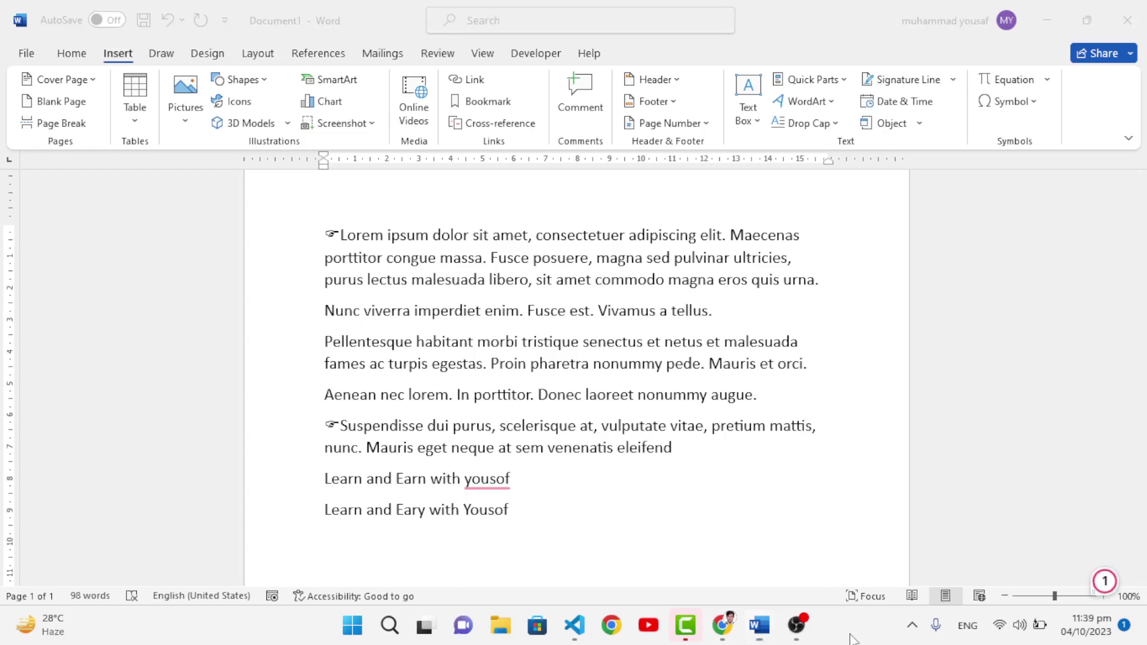